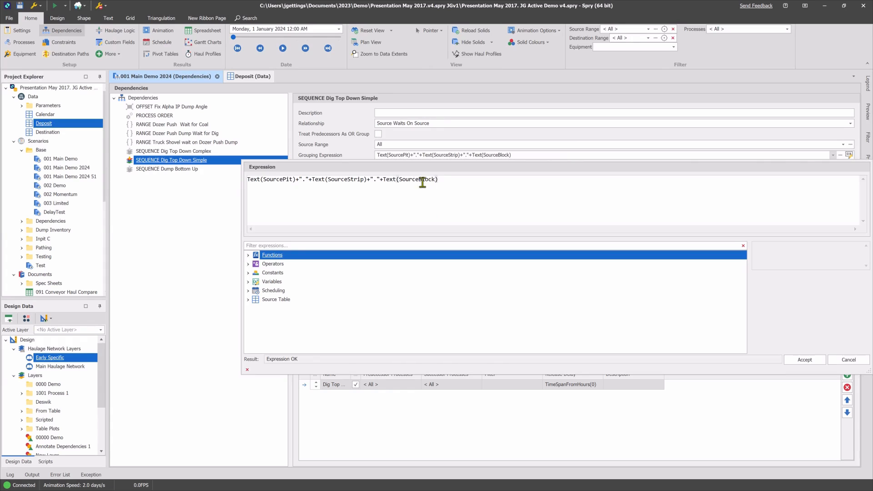
Examine the grouping expressions of the SEQUENCE Dig Top Down Simple and SEQUENCE Dig Top Down Complex dependencies
drag(437, 179, 215, 188)
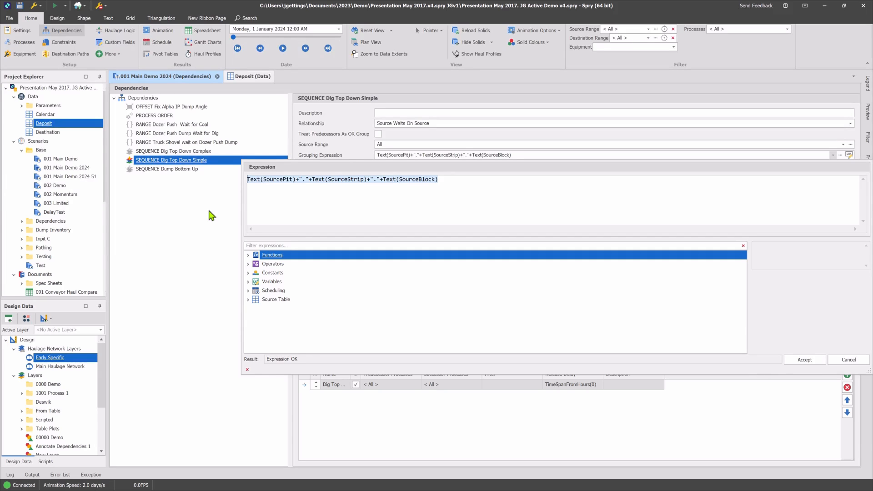
click(209, 211)
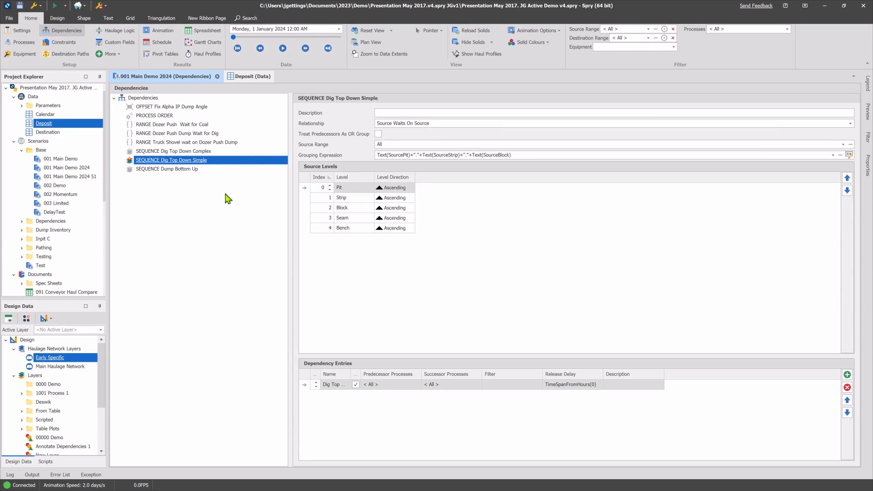
click(193, 151)
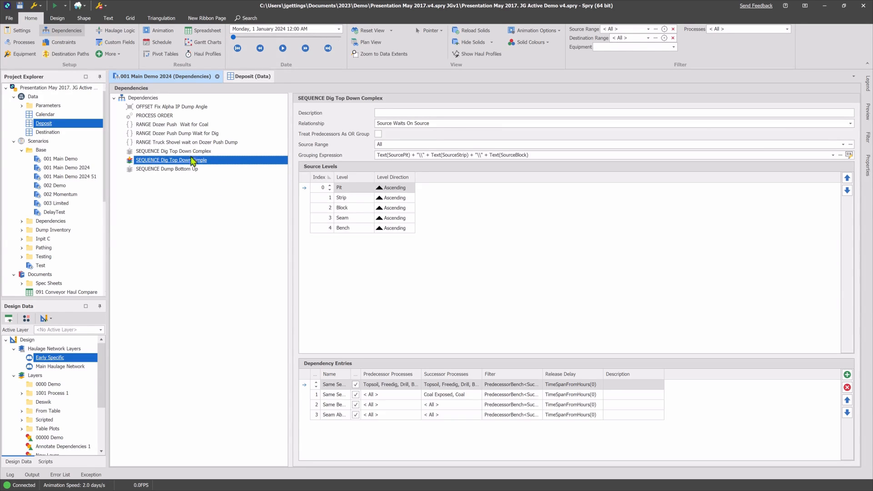
click(192, 160)
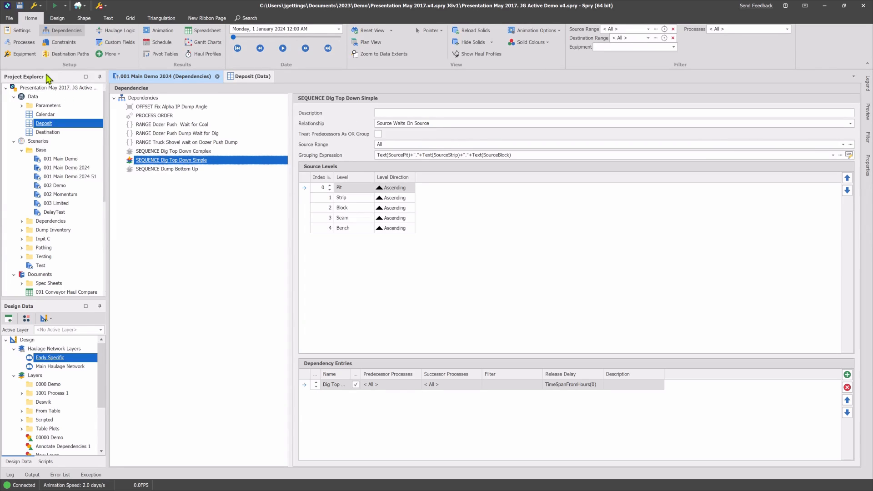
View the Simple Dig Proximity Constraint's grouping expression, then go back to the SEQUENCE Dig Top Down Simple dependency
click(58, 43)
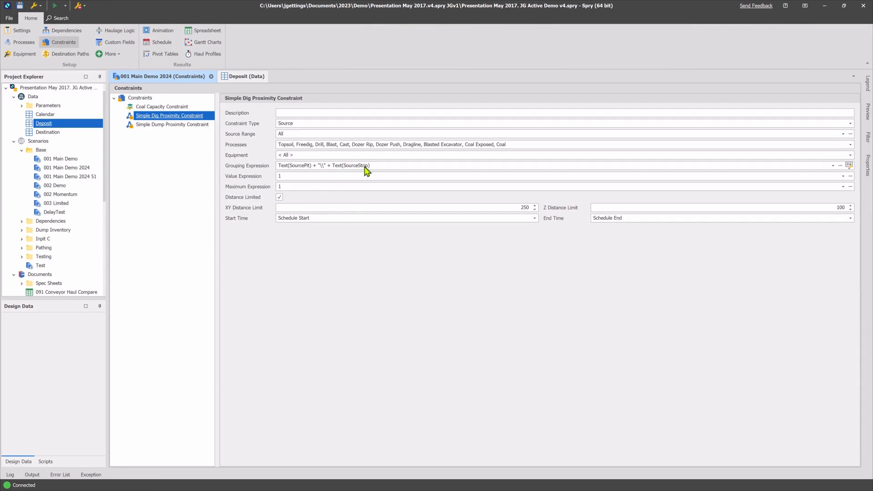
click(59, 31)
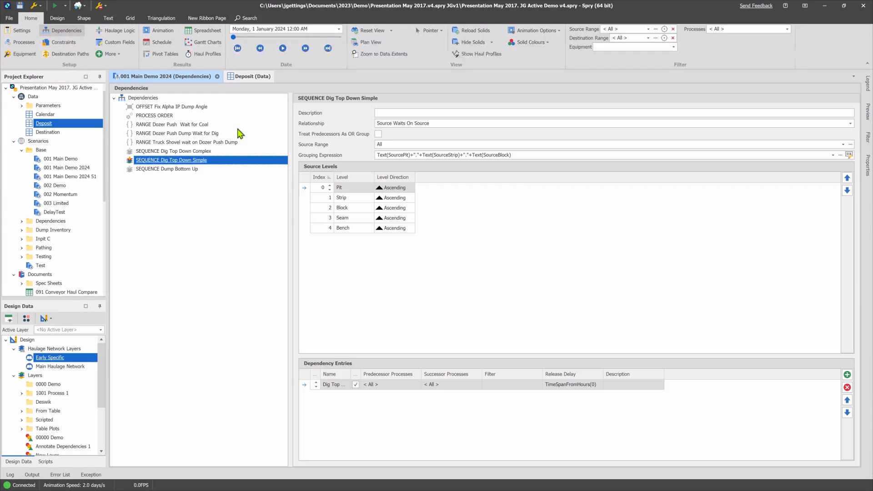
click(182, 151)
click(180, 160)
click(448, 247)
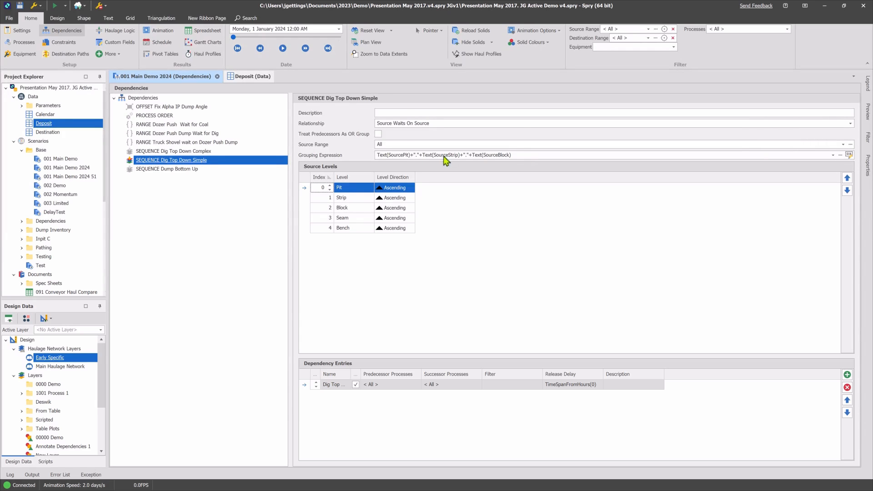
Open the grouping expression of SEQUENCE Dig Top Down Simple and examine its pit, strip and block terms and the separators between them
double_click(385, 155)
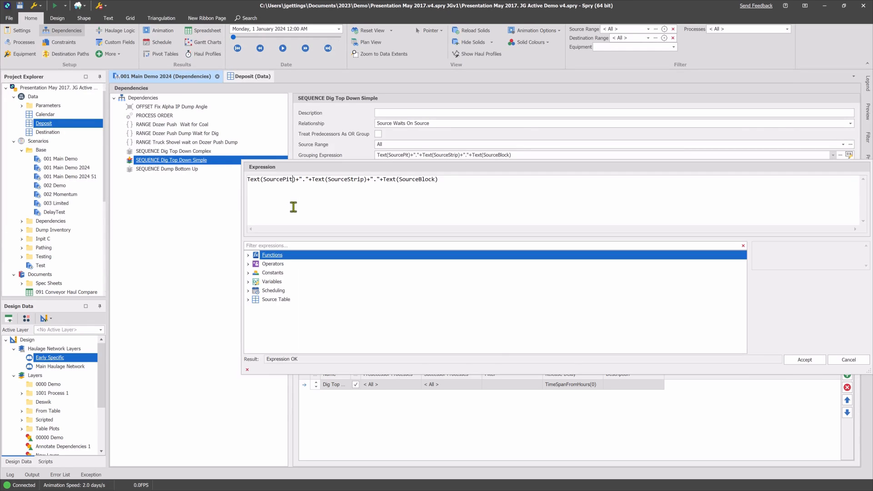
double_click(251, 179)
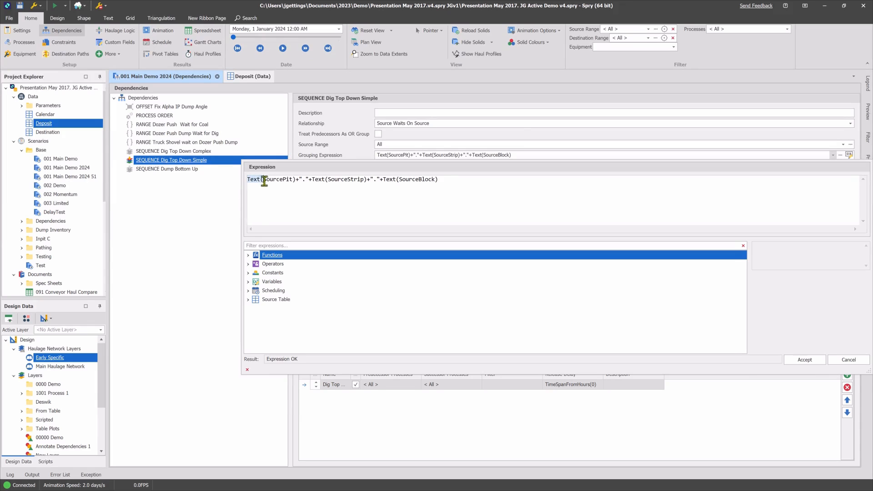
click(291, 179)
drag(248, 179, 293, 179)
click(294, 179)
drag(347, 179, 364, 179)
drag(418, 180, 437, 182)
click(307, 180)
drag(306, 180, 303, 181)
drag(379, 181, 373, 180)
Copy the entire grouping expression of SEQUENCE Dig Top Down Simple and close the expression editor
drag(437, 179, 234, 186)
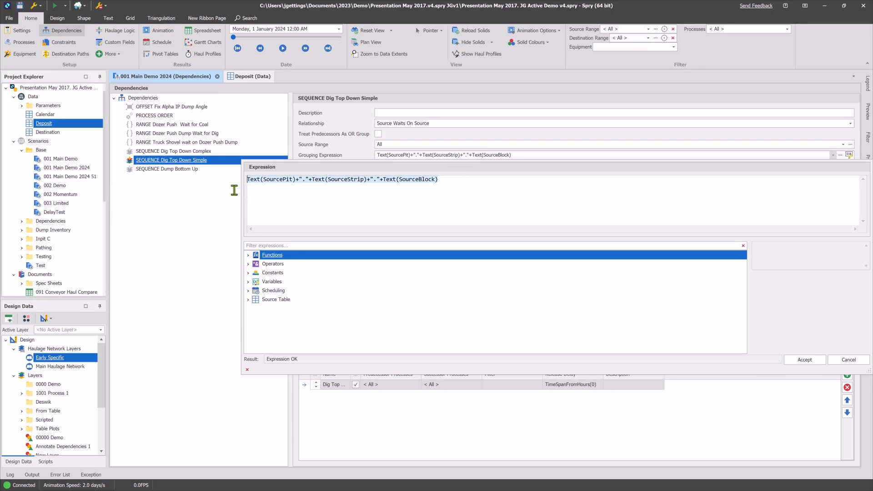
right_click(332, 180)
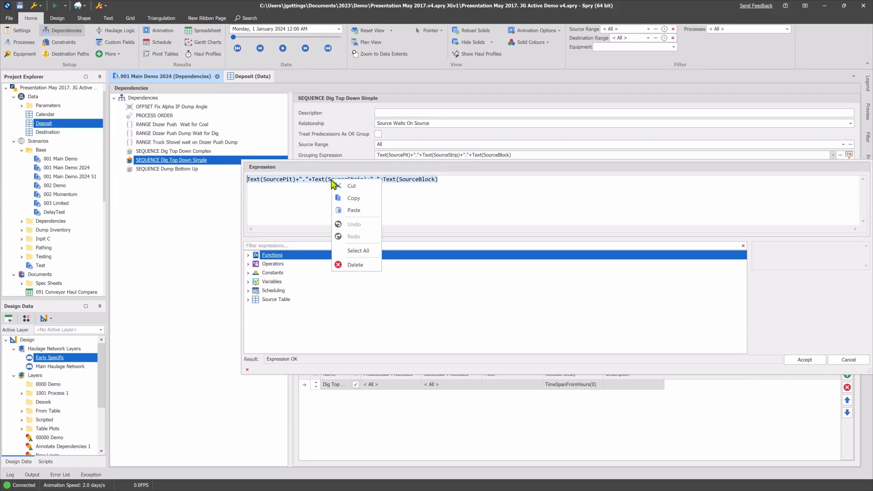
click(359, 200)
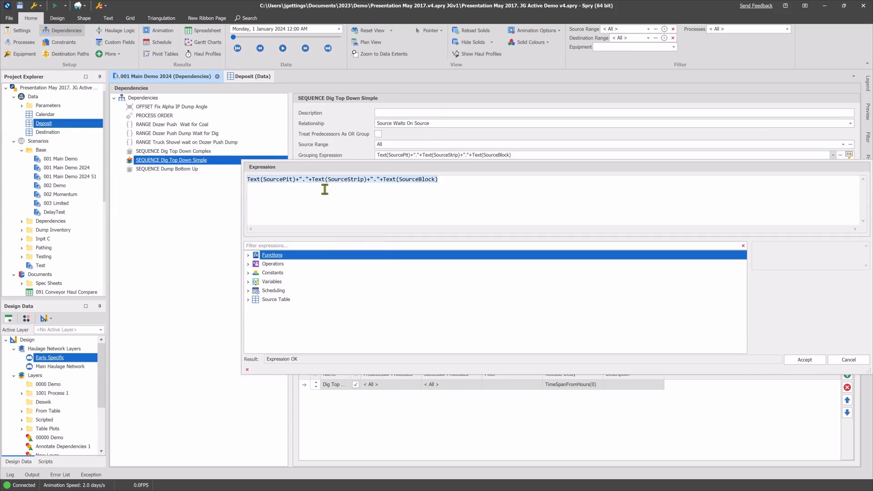
click(326, 149)
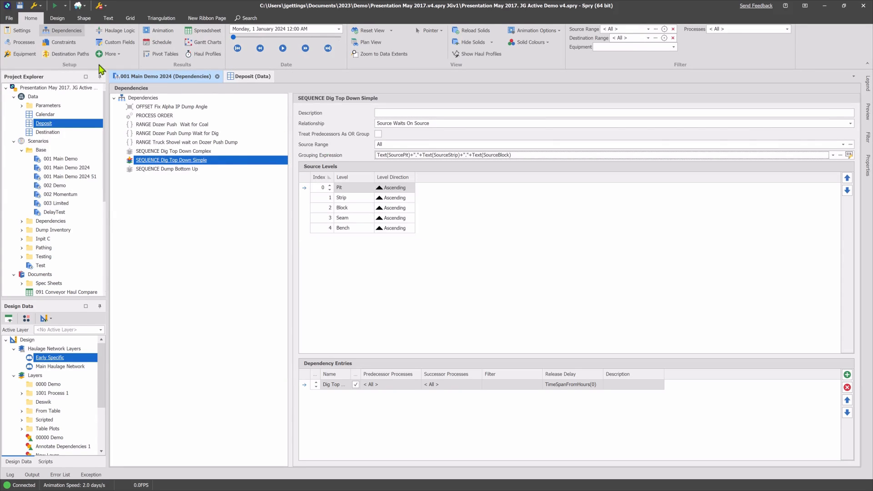
Open the field setup of the Deposit table from its Demo folder
click(244, 76)
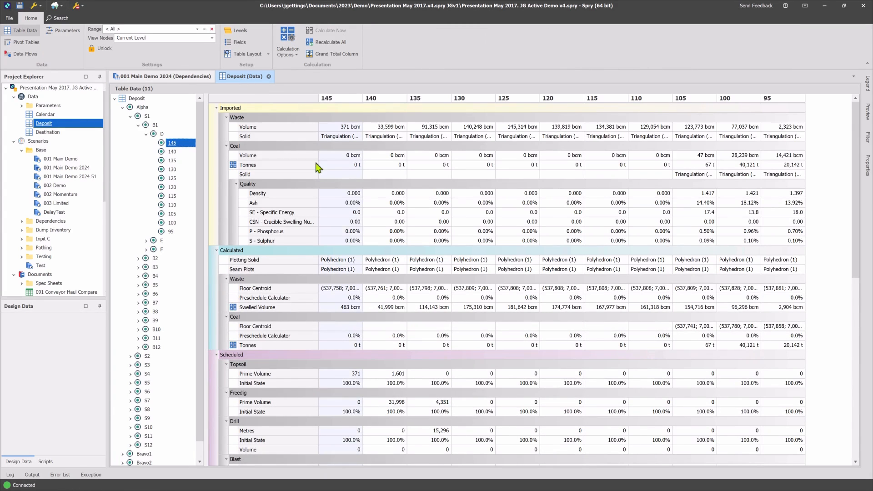
scroll(253, 264, down, 6)
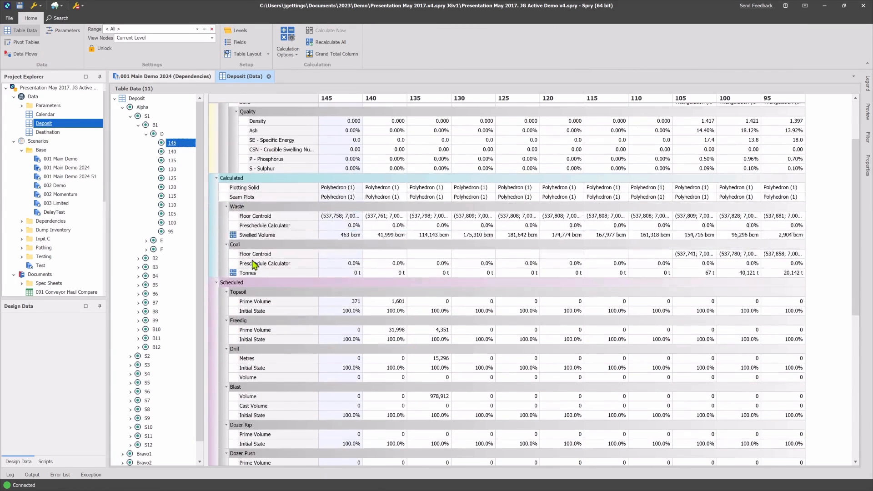
scroll(252, 261, down, 7)
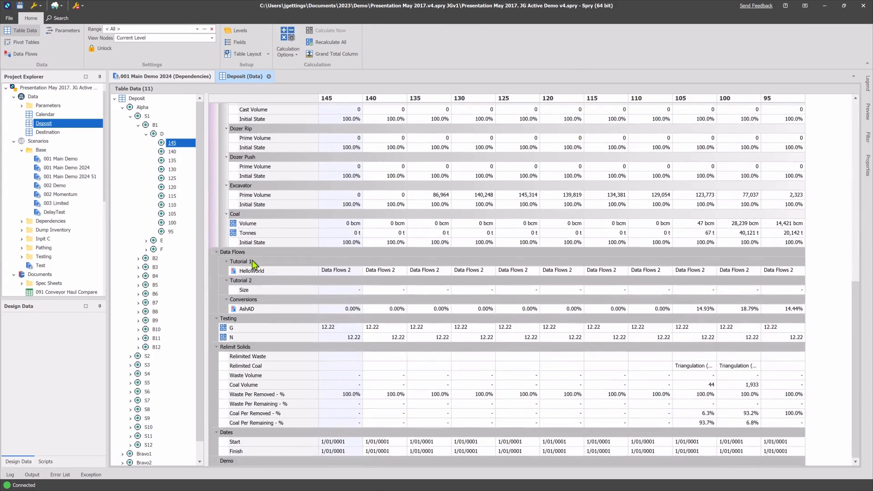
right_click(233, 462)
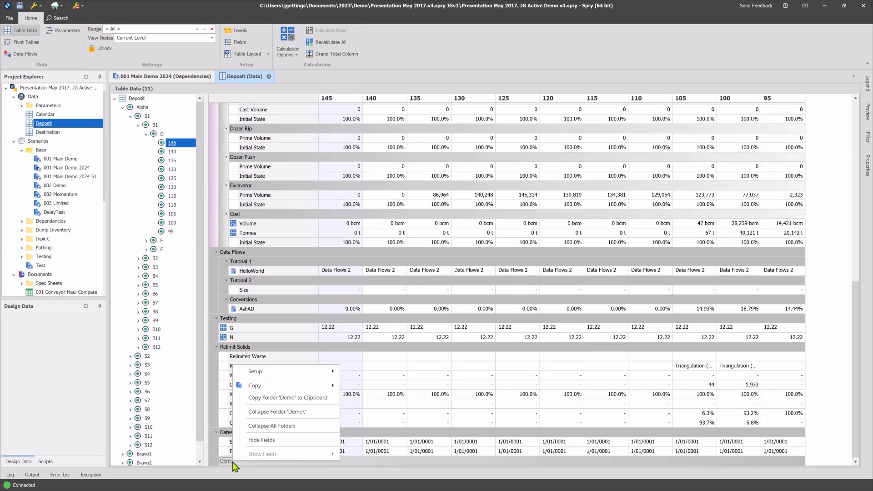
mouse_move(277, 376)
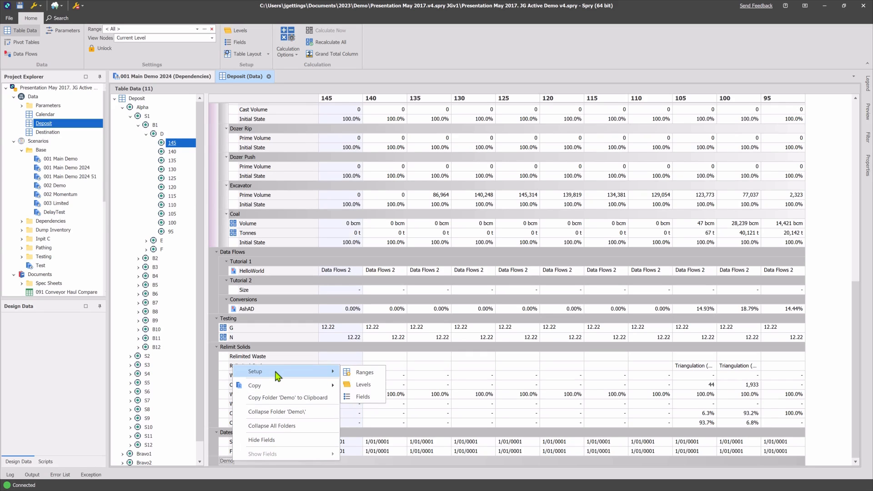
click(376, 401)
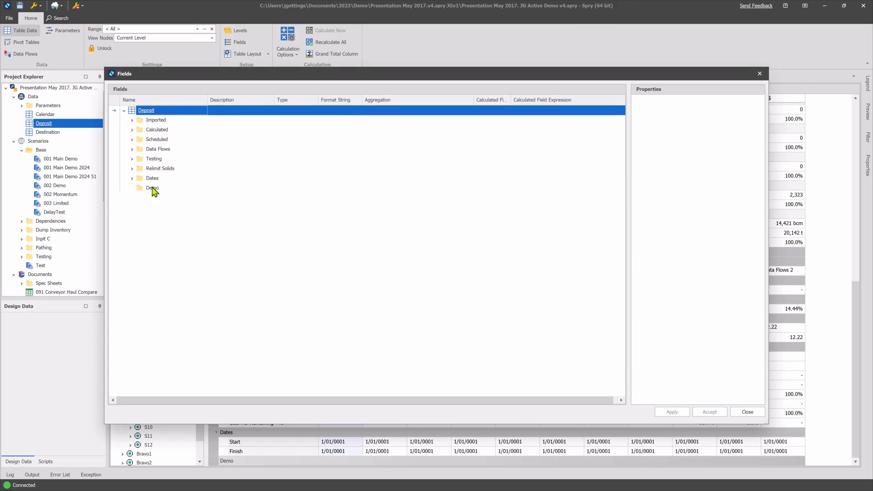
Add a Text String field named GroupingExpression to the Demo folder
click(152, 188)
right_click(153, 190)
mouse_move(182, 193)
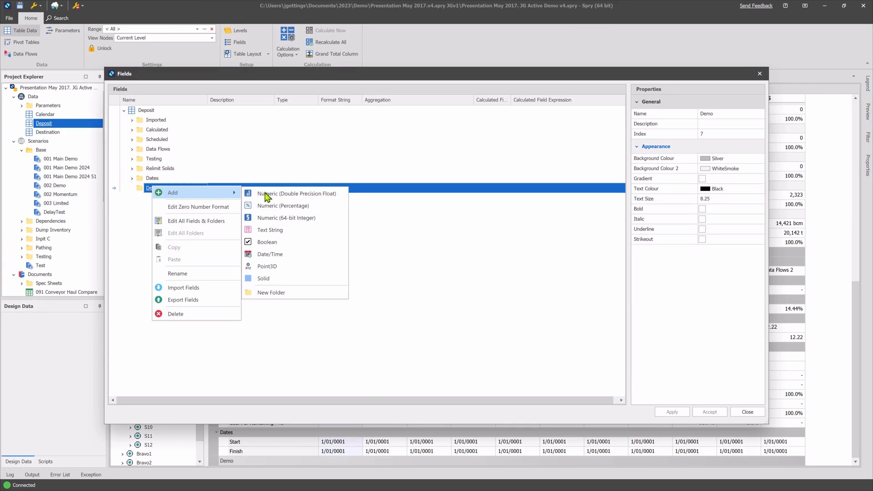
click(273, 230)
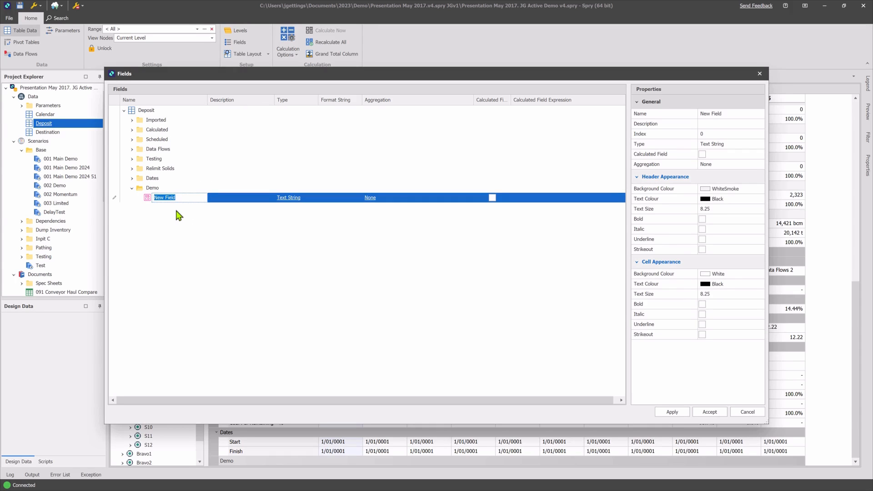
text(GroupingExpression)
key(Return)
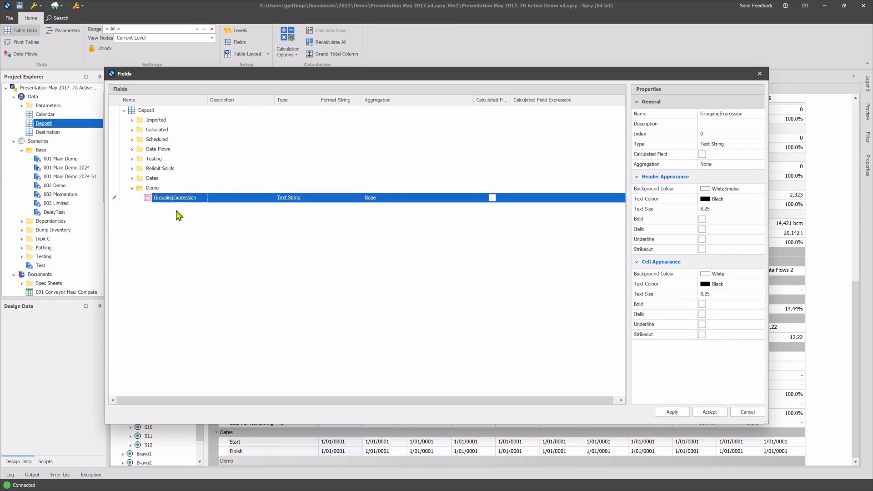
Make GroupingExpression a calculated field and accept overwriting its existing data
click(492, 200)
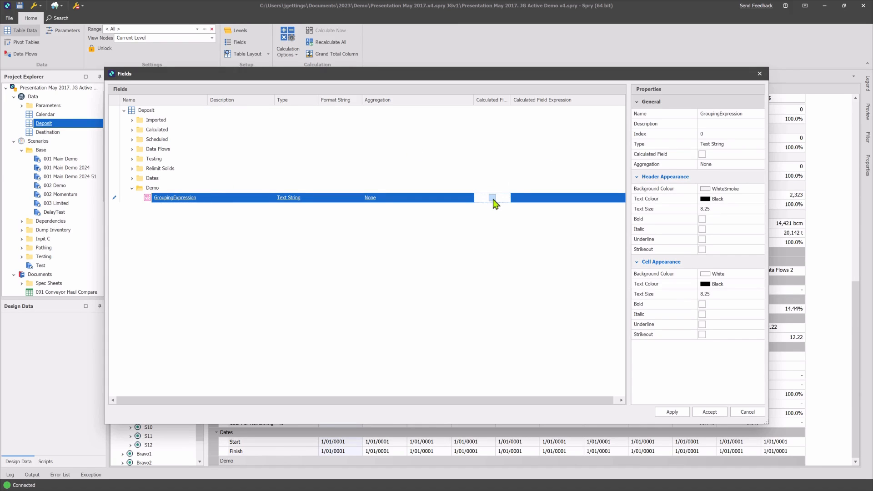
click(492, 197)
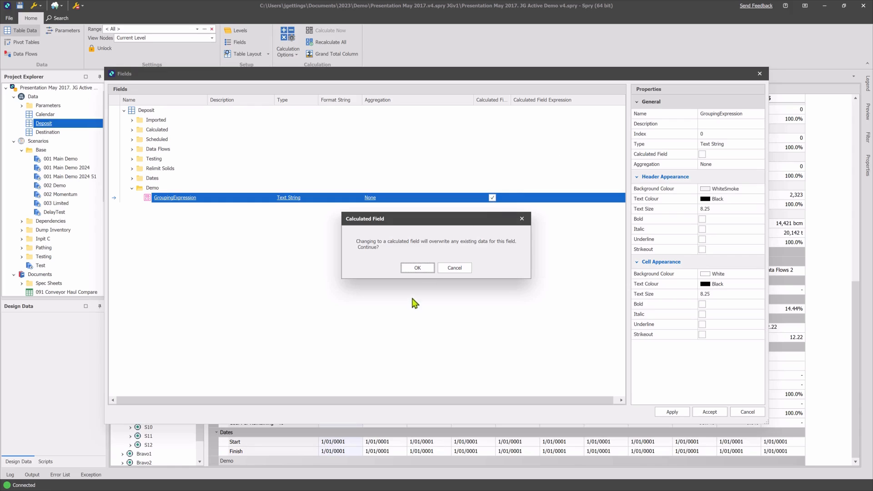
click(418, 268)
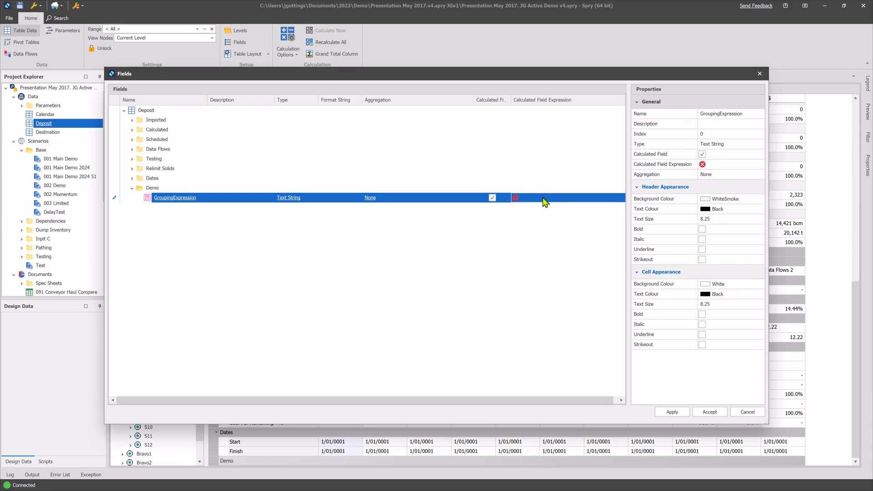
Enter the copied Text(SourcePit)+"."+Text(SourceStrip)+"."+Text(SourceBlock) as the calculated expression of GroupingExpression
click(537, 199)
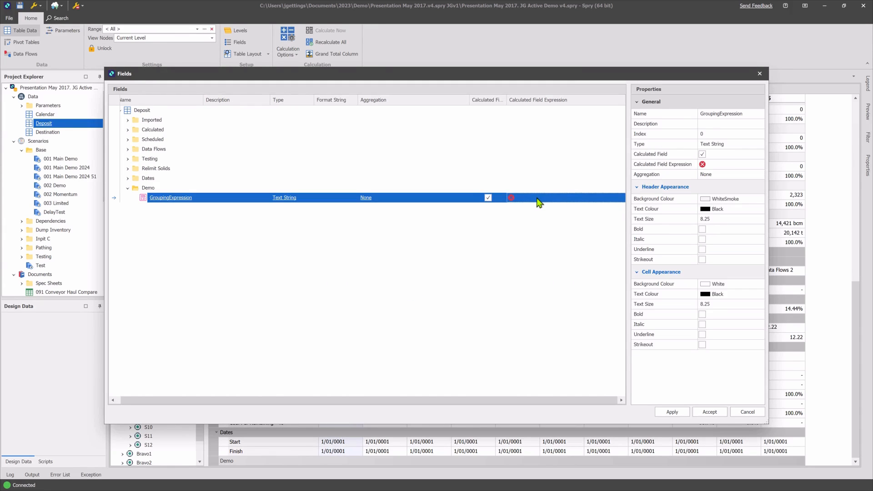
click(536, 199)
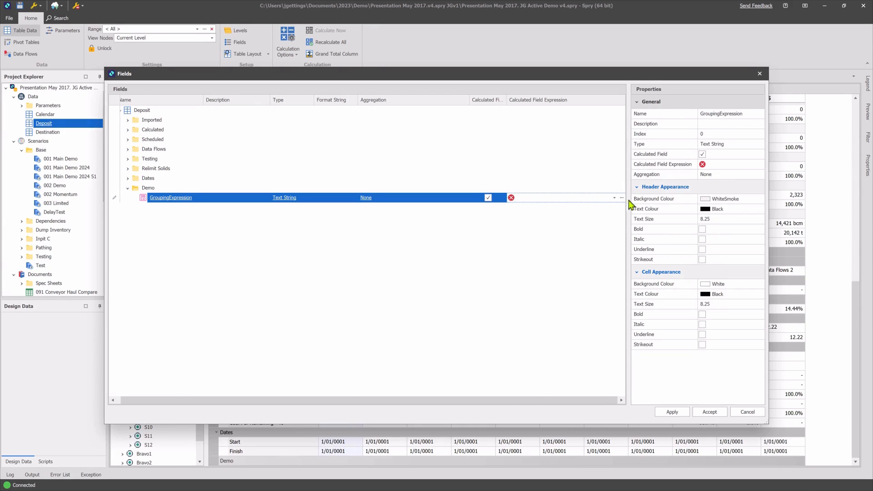
click(614, 199)
click(613, 199)
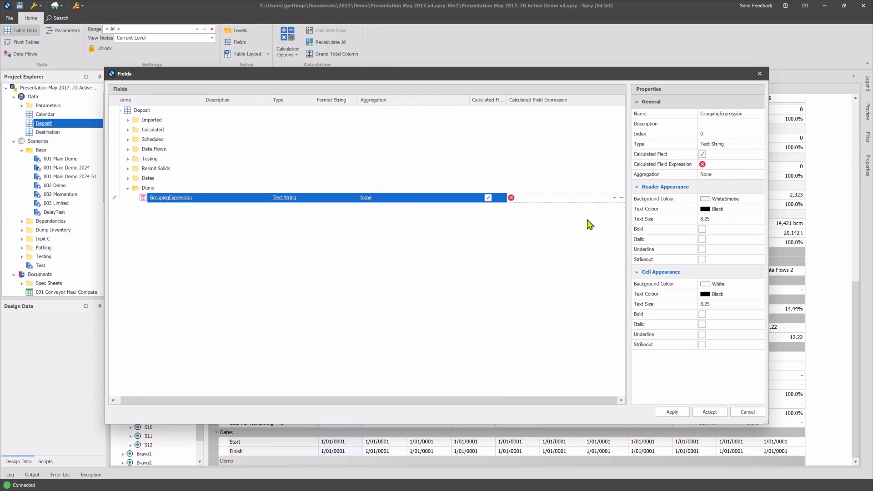
click(614, 198)
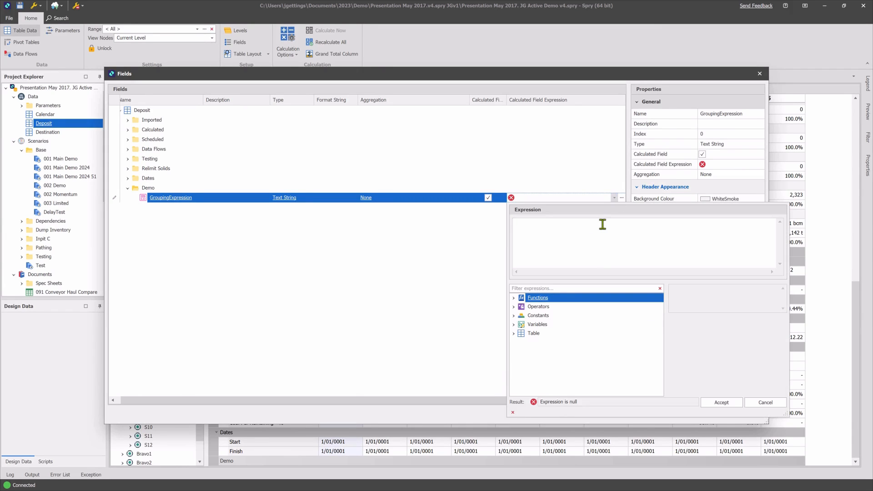
text(Text(SourcePit)+"."+Text(SourceStrip)+"."+Text(SourceBlock))
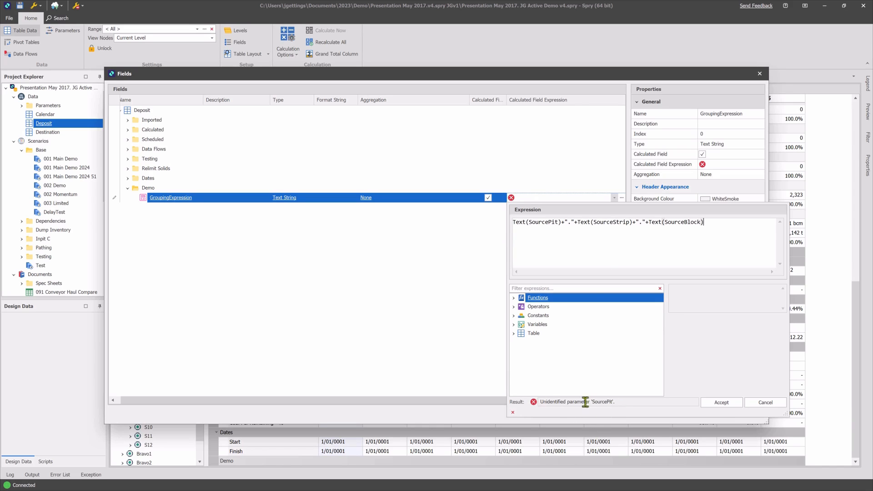
Remove the Source prefix from all three terms, making the expression Text(Pit)+"."+Text(Strip)+"."+Text(Block)
click(549, 223)
key(BackSpace)
key(BackSpace)
key(BackSpace)
key(BackSpace)
key(BackSpace)
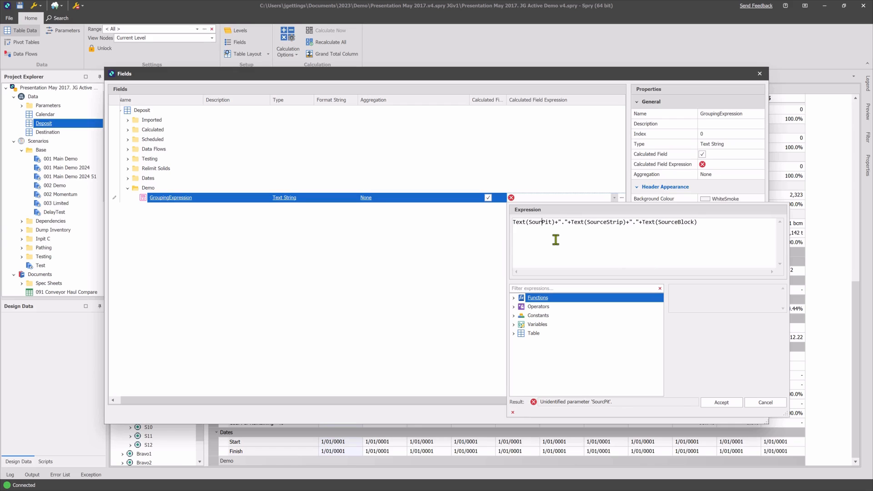
key(BackSpace)
click(593, 234)
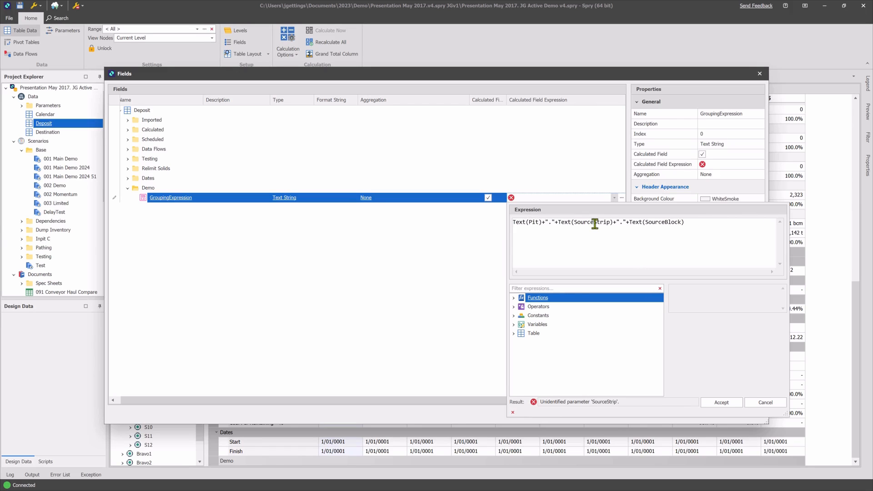
key(BackSpace)
key(BackSpace)
key(BackSpace)
key(BackSpace)
key(BackSpace)
key(BackSpace)
click(647, 222)
key(BackSpace)
key(BackSpace)
key(BackSpace)
key(BackSpace)
key(BackSpace)
key(BackSpace)
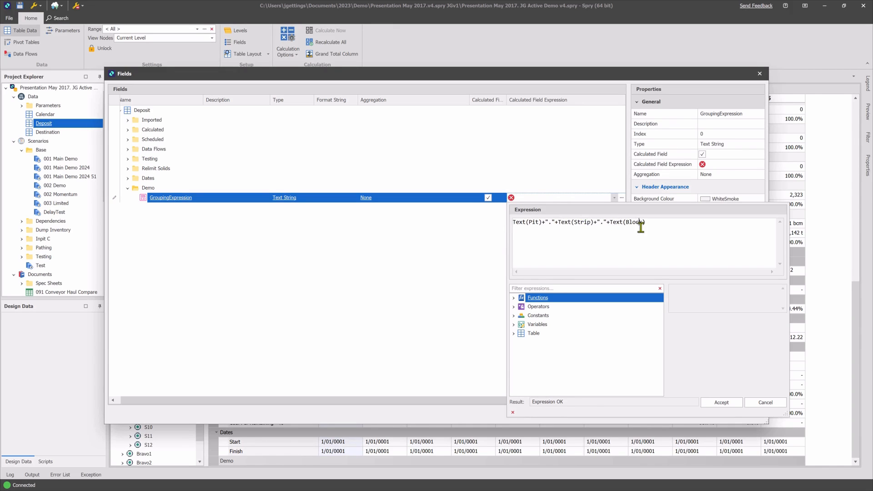
Accept the edited expression and apply the field changes to the Deposit table
drag(655, 222, 514, 225)
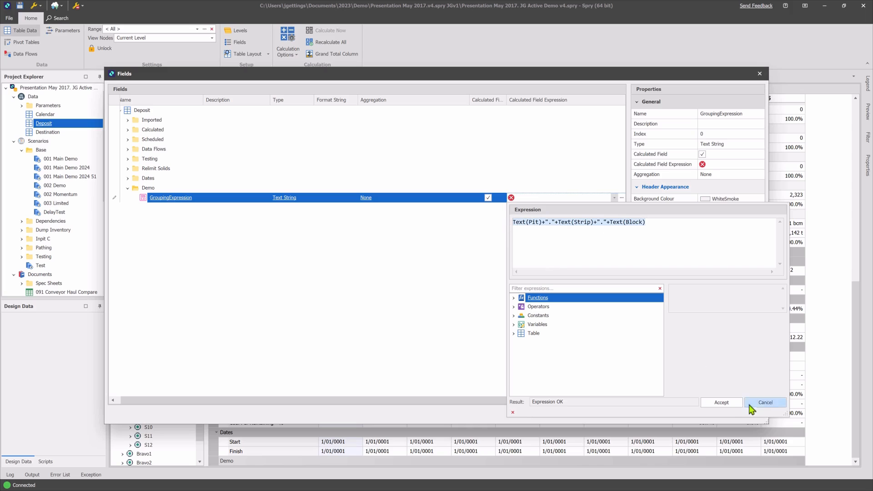
click(729, 404)
click(672, 411)
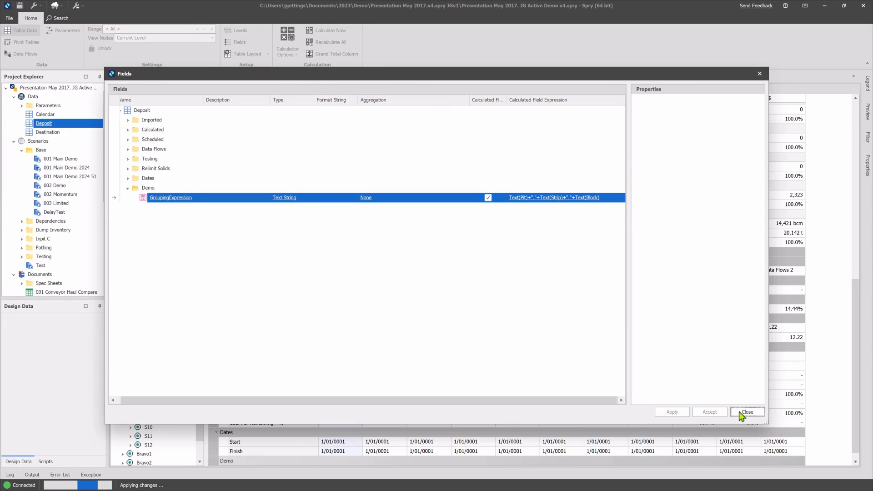
Close the field setup and check the GroupingExpression values across the benches of Alpha S1 B1 D in the Deposit data
click(741, 412)
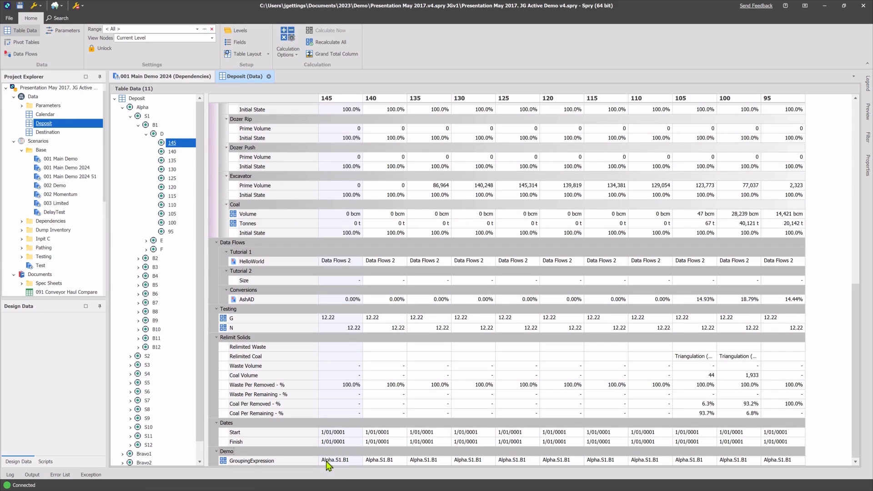
mouse_move(336, 463)
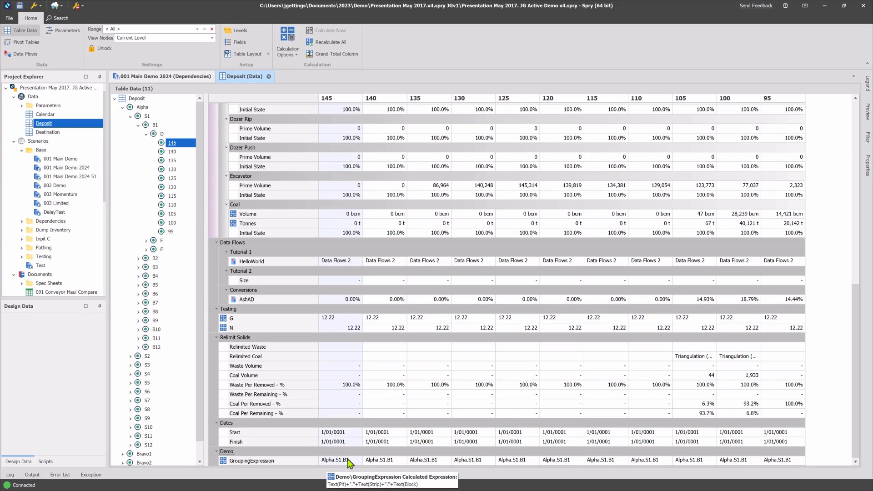
click(351, 464)
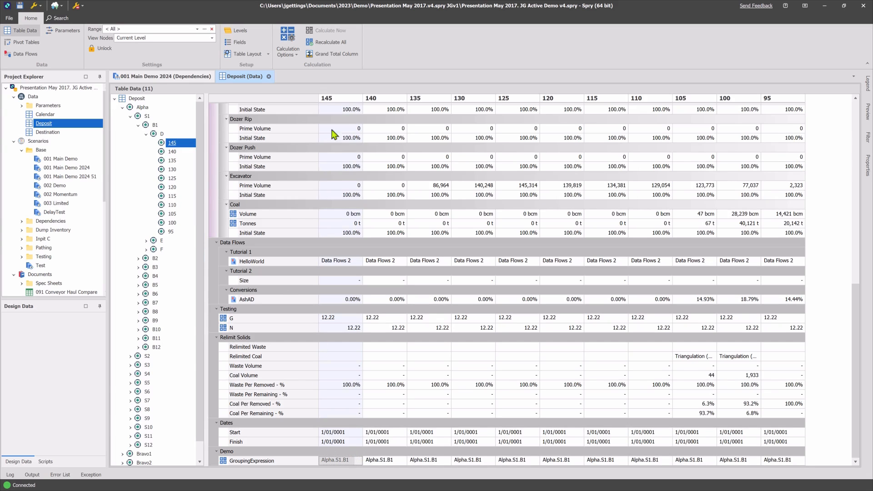
click(172, 154)
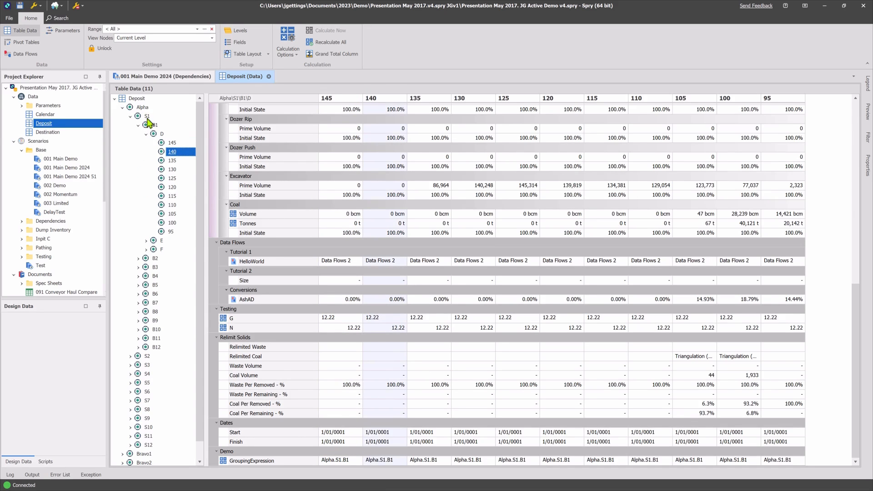
click(170, 144)
click(395, 465)
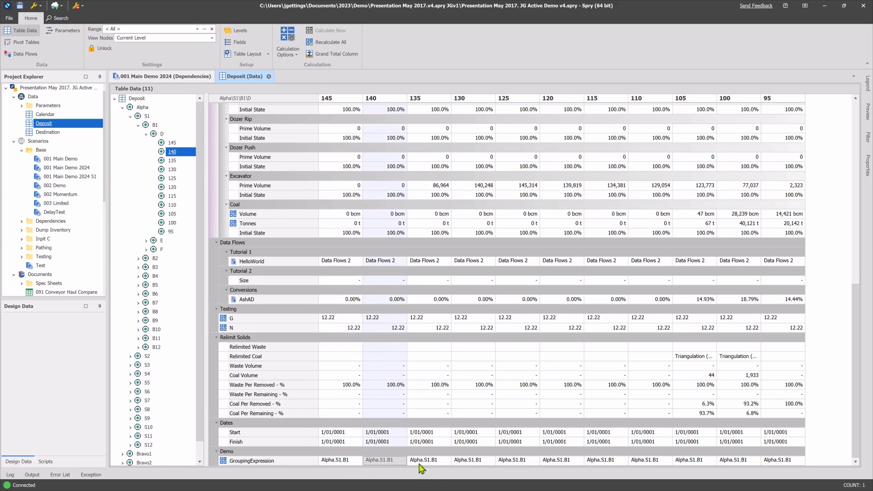
click(443, 466)
click(474, 467)
click(516, 464)
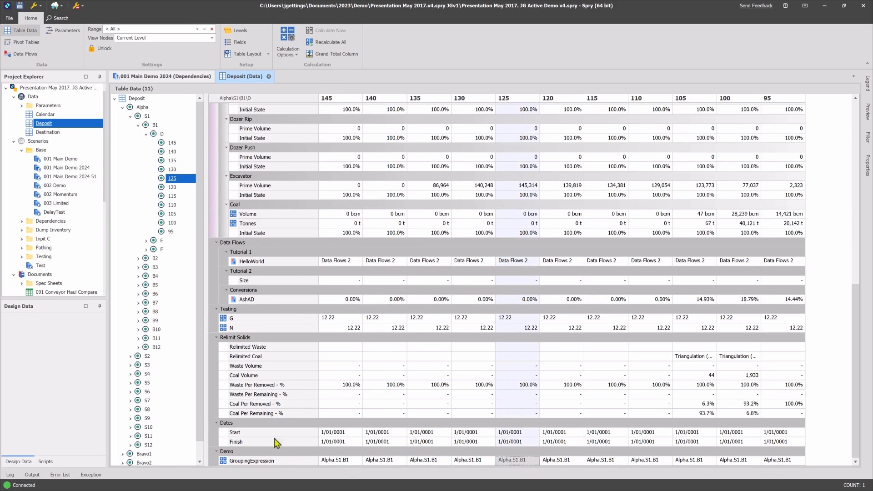
Expand seam E under Alpha S1 B1 and check the GroupingExpression values of its benches
click(162, 134)
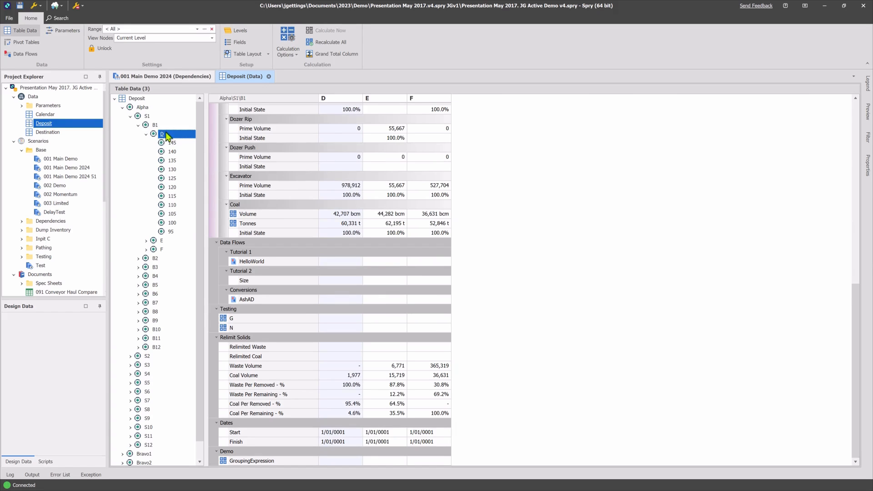
click(146, 241)
click(170, 251)
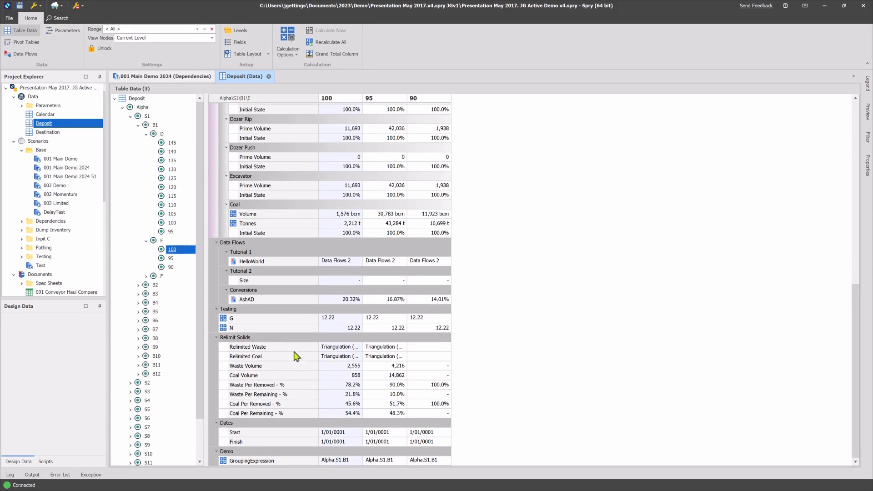
mouse_move(337, 464)
Open the animation of the 001 Main Demo 2024 scenario and pin the solids filter open beside it
click(73, 167)
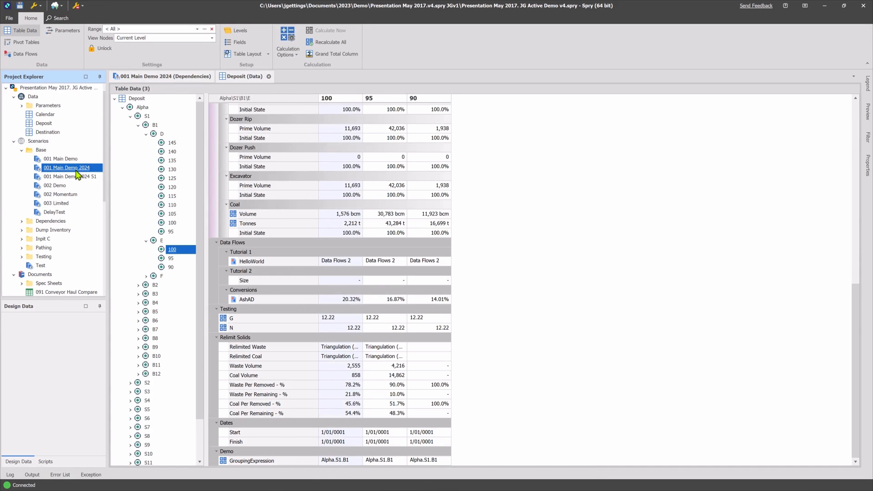
double_click(76, 172)
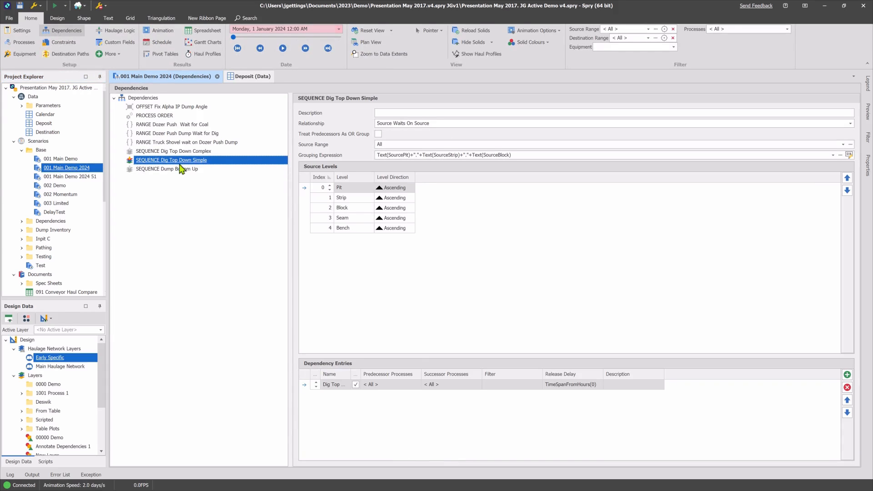
click(160, 31)
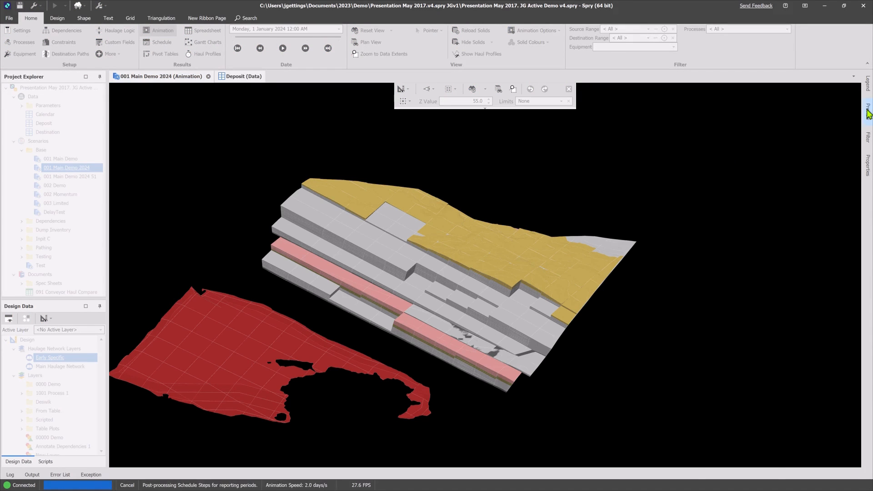
mouse_move(868, 115)
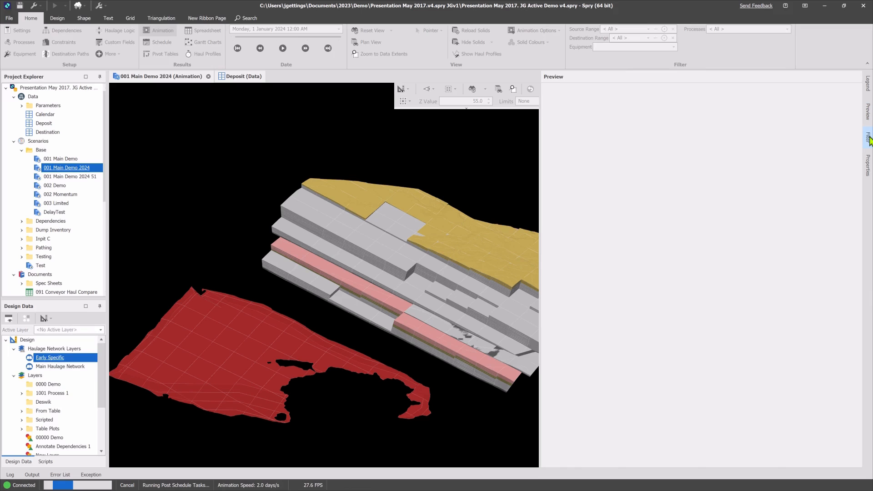
mouse_move(868, 139)
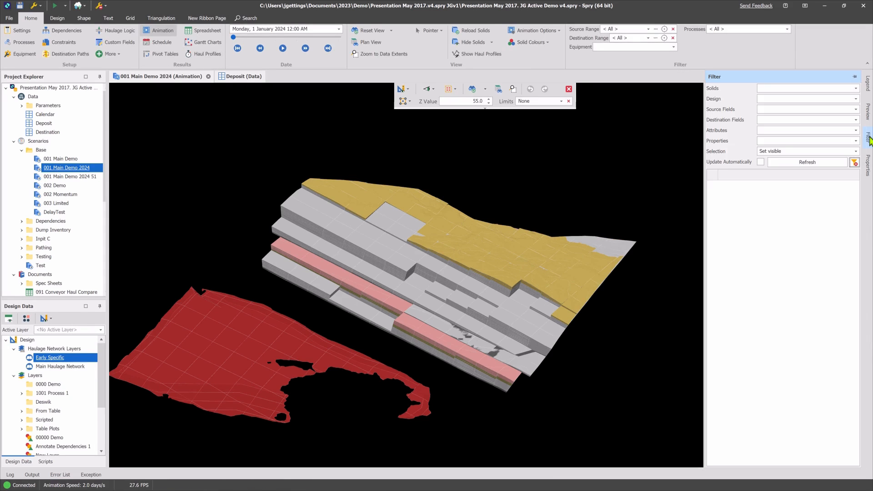
click(855, 77)
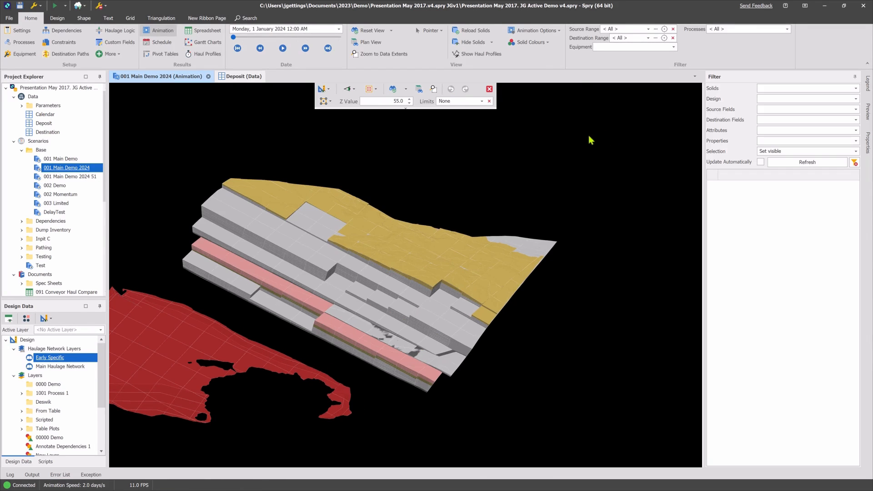
Set the filter to Deposit solids with the Demo\GroupingExpression source field and refresh its list
click(796, 88)
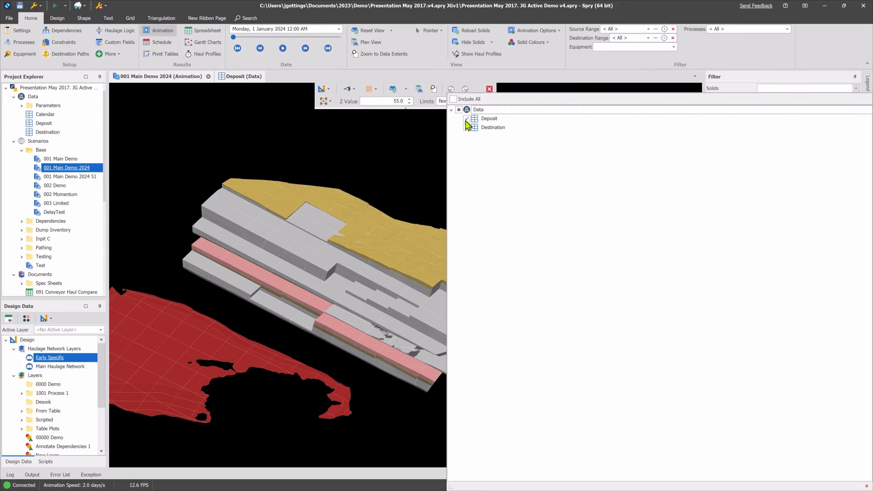
click(435, 137)
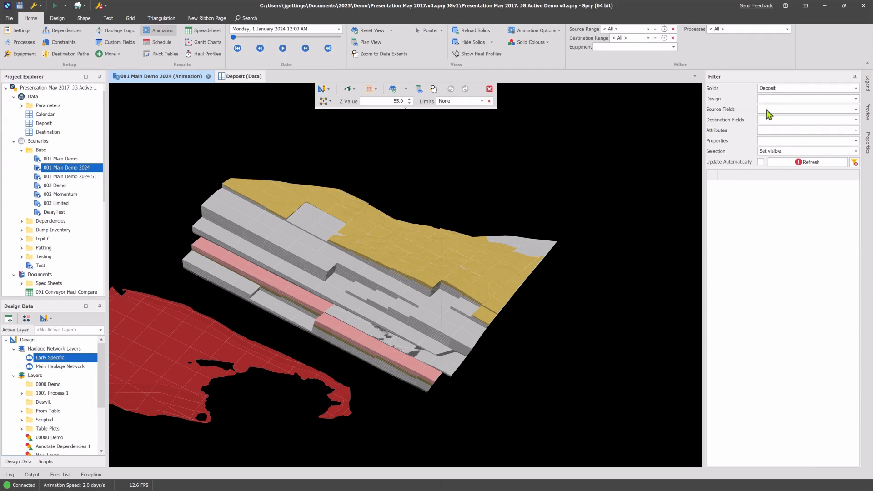
click(767, 111)
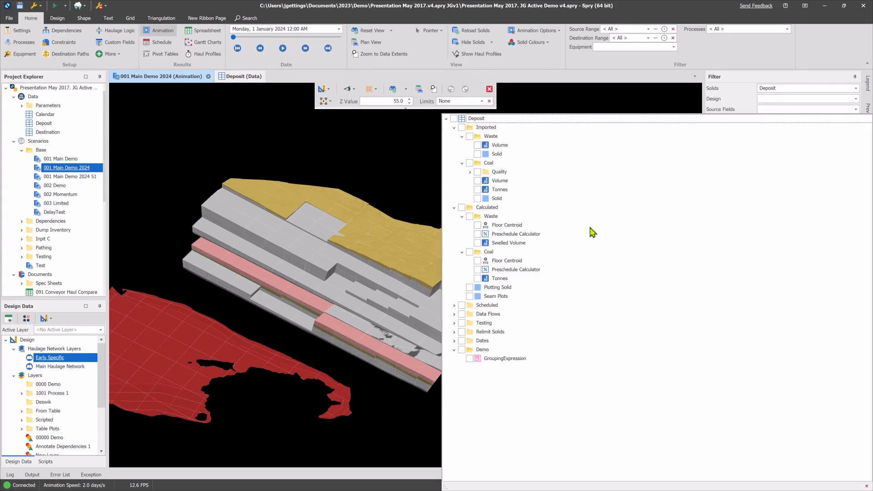
click(469, 358)
click(421, 184)
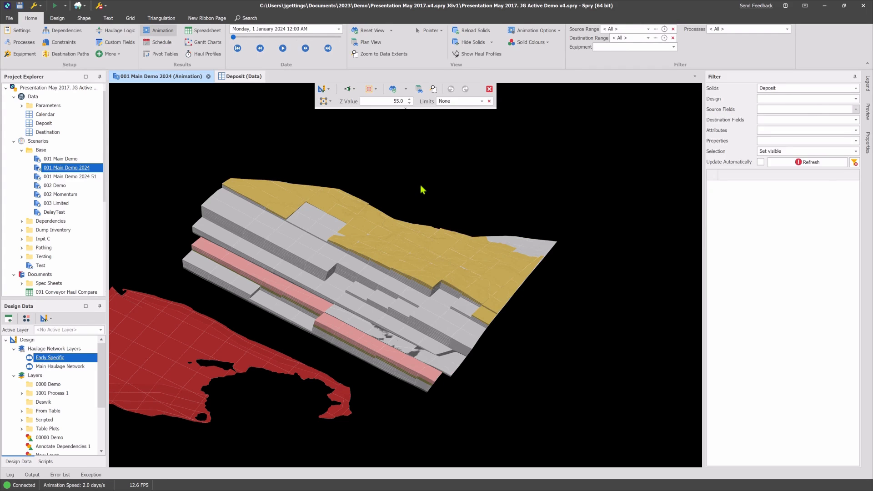
click(823, 164)
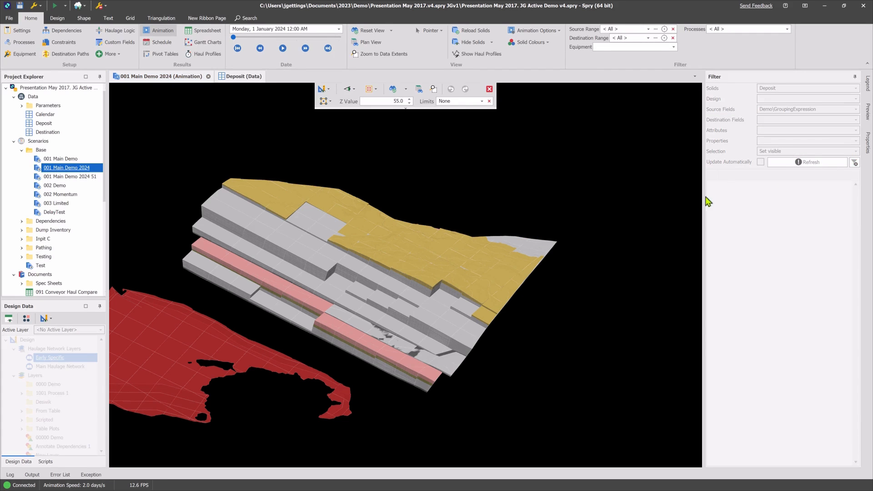
Widen the filter area and its GroupingExpression column, and show only the Alpha.S2.B1 group in the animation
drag(703, 200, 585, 200)
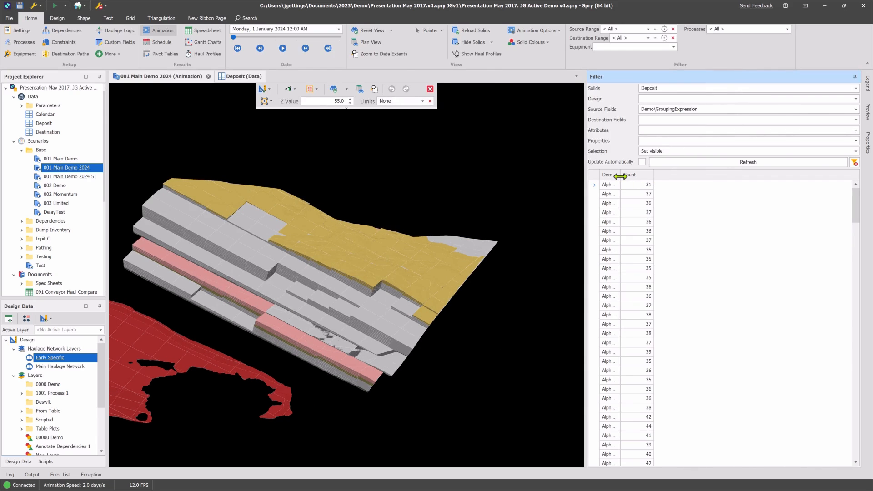
drag(620, 176, 660, 176)
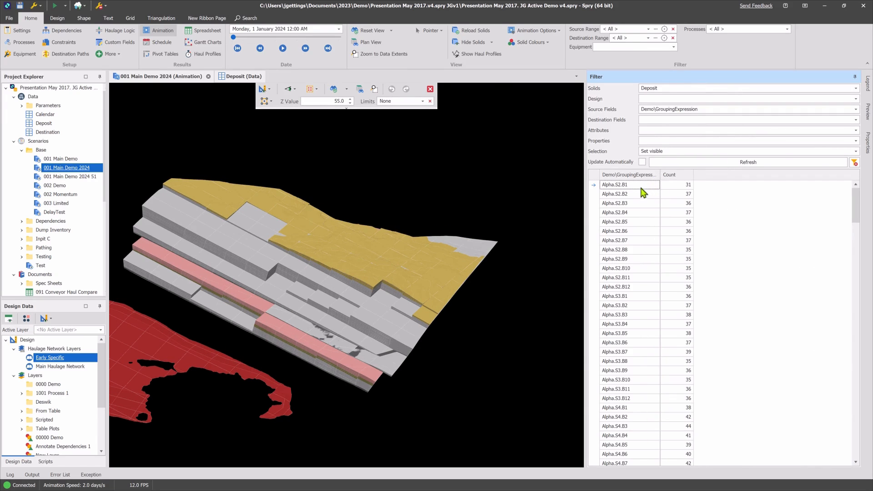
click(623, 185)
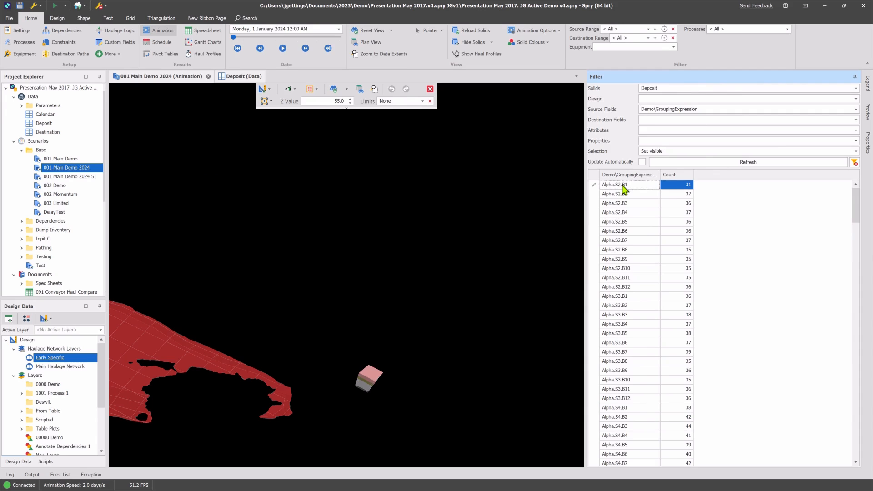
click(673, 184)
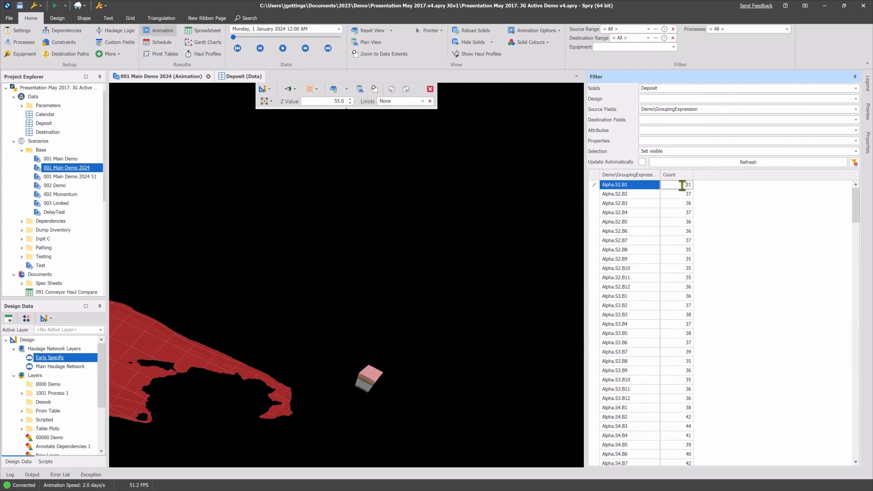
drag(681, 185, 697, 186)
Set the destination solids to Hidden in the animation view
scroll(404, 246, down, 3)
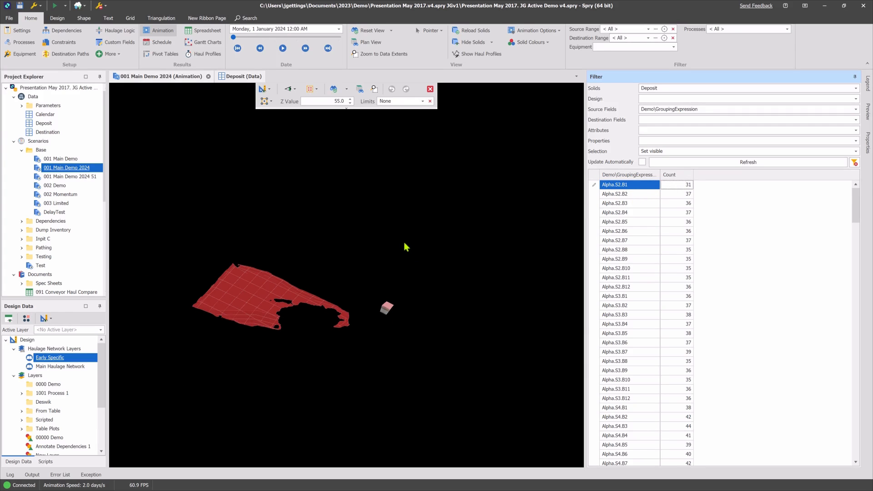
click(492, 43)
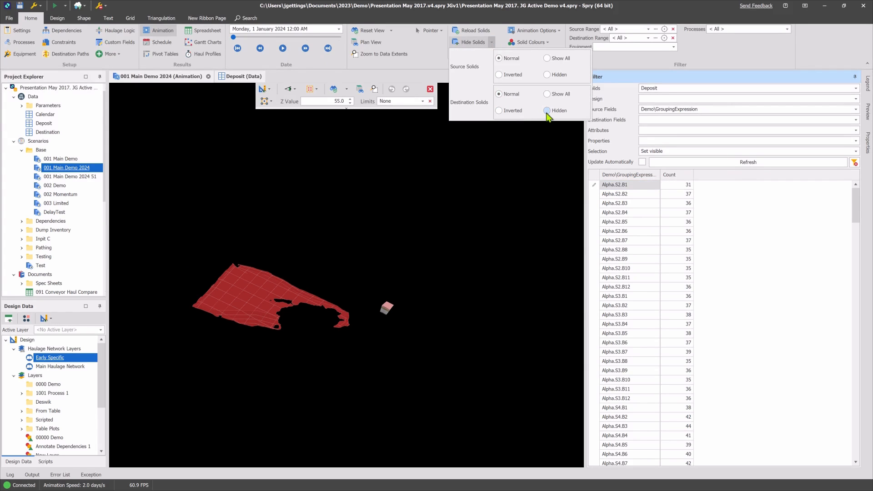
click(546, 110)
click(491, 232)
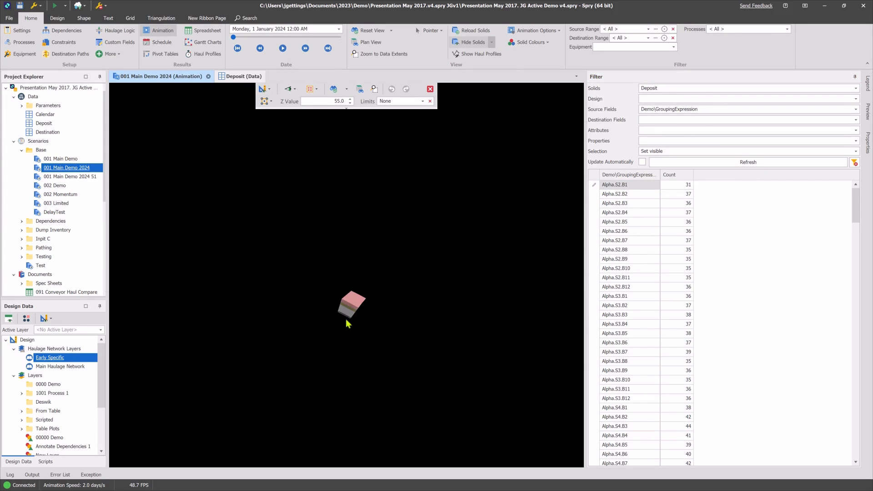
Add Alpha.S2.B2 through Alpha.S2.B5 and Alpha.S2.B7 to the displayed groups alongside Alpha.S2.B1
scroll(341, 308, up, 4)
ctrl+click(621, 194)
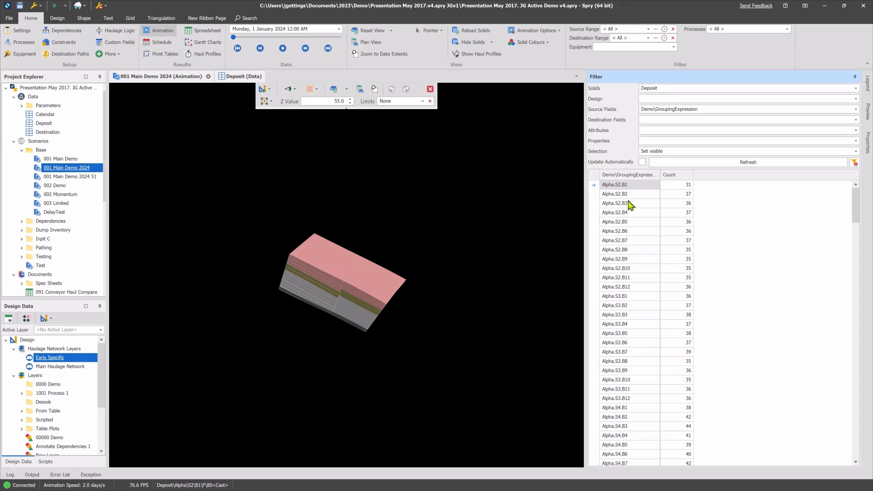
ctrl+click(628, 203)
ctrl+click(631, 212)
ctrl+click(632, 221)
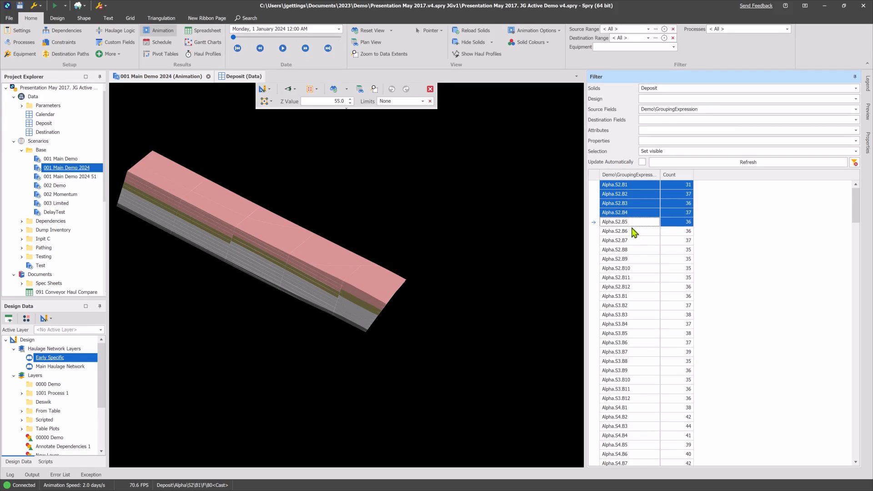
ctrl+click(636, 241)
Show the groups from Alpha.S2.B6 to Alpha.S2.B10 individually and examine the stacked solids of Alpha.S2.B10
click(629, 231)
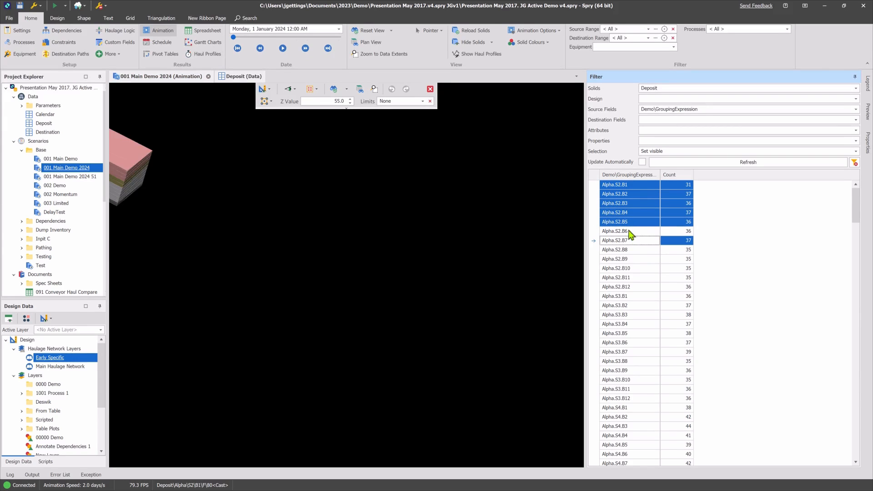
click(630, 241)
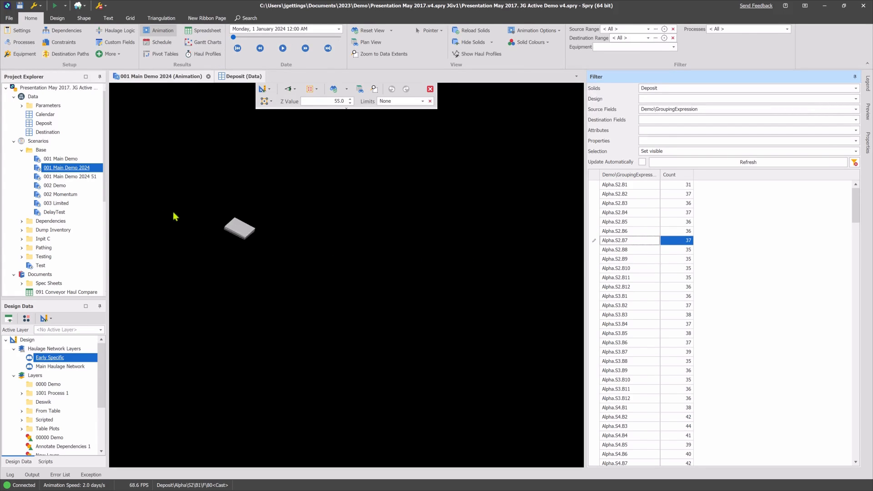
click(627, 251)
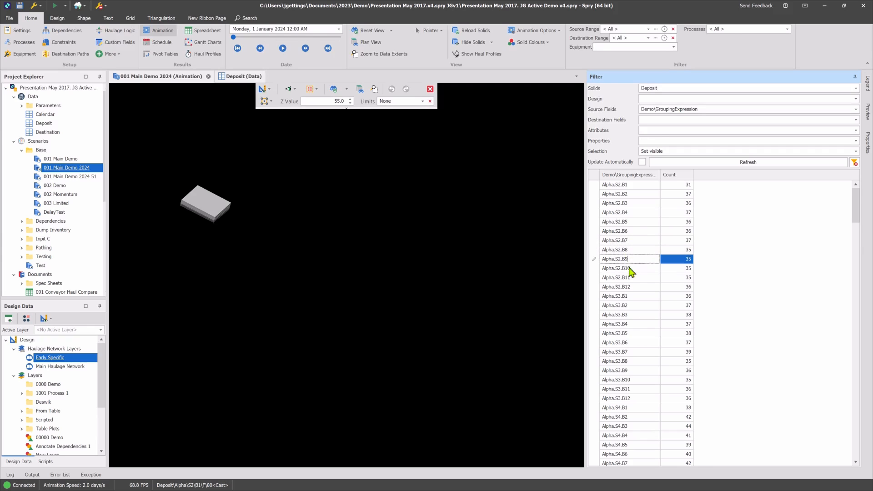
click(629, 268)
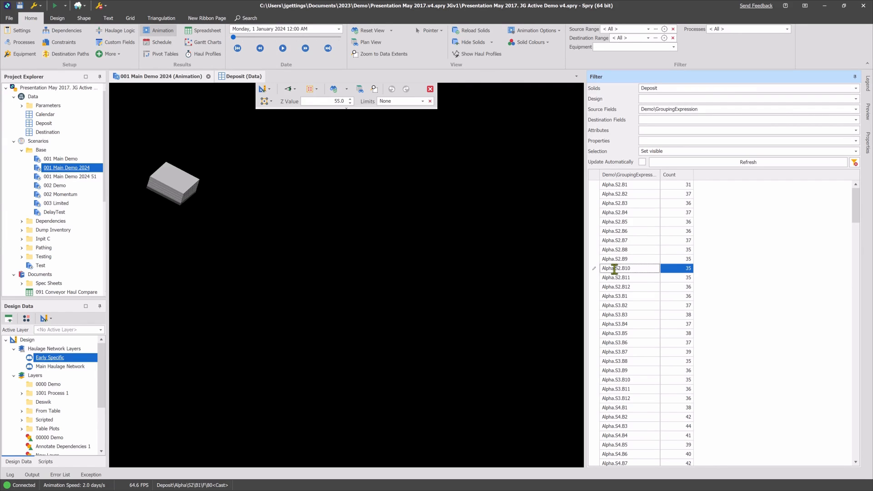
scroll(127, 176, up, 6)
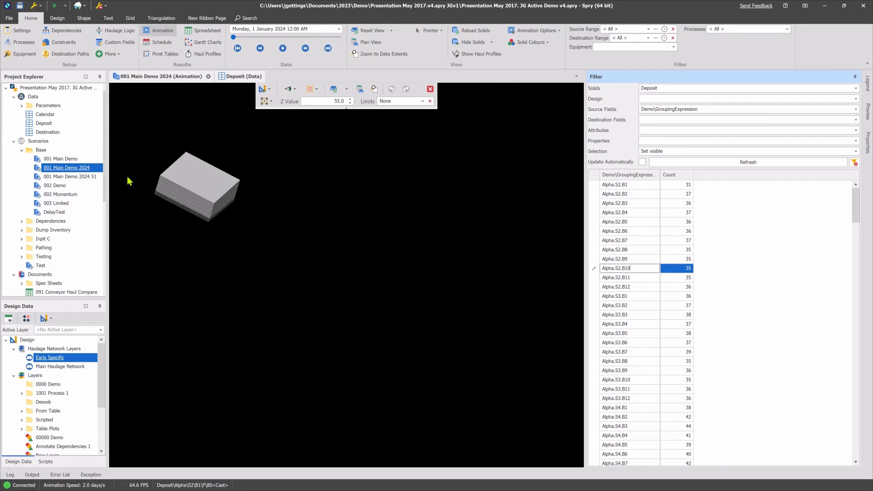
middle_drag(201, 195, 169, 186)
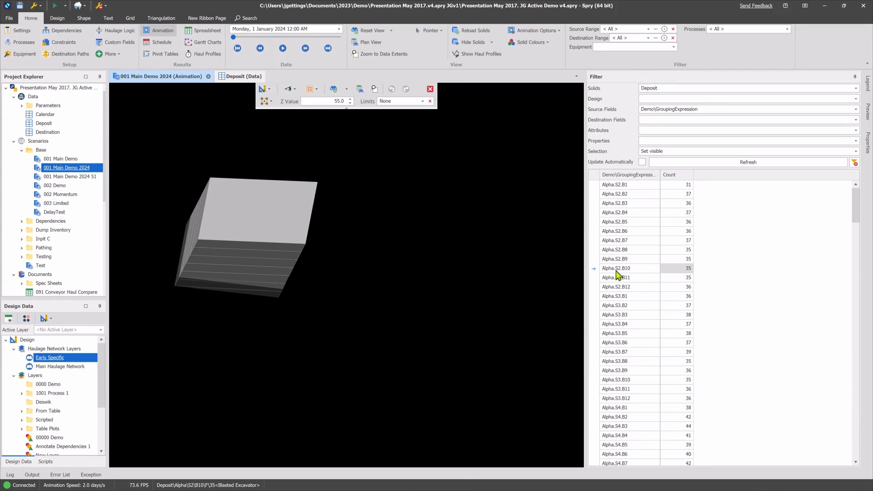
scroll(626, 241, down, 3)
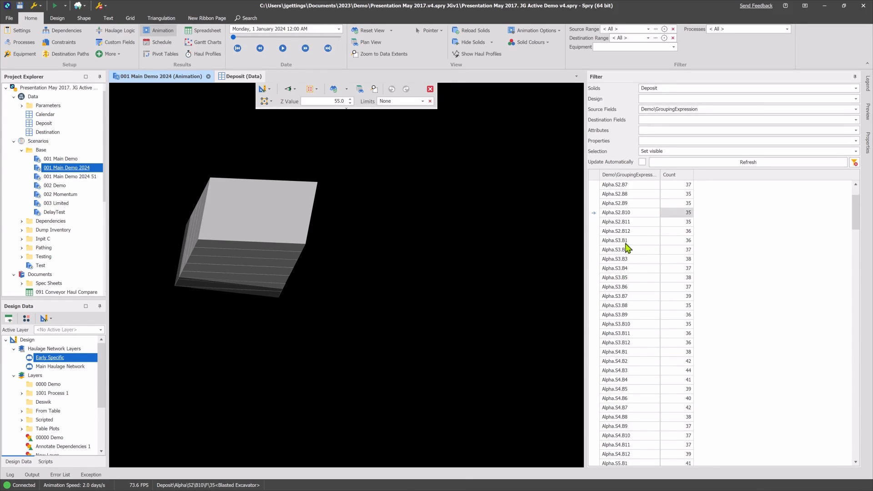
Show only the Alpha.S4.B7 group in the animation and examine its stacked solids from an angle
click(634, 380)
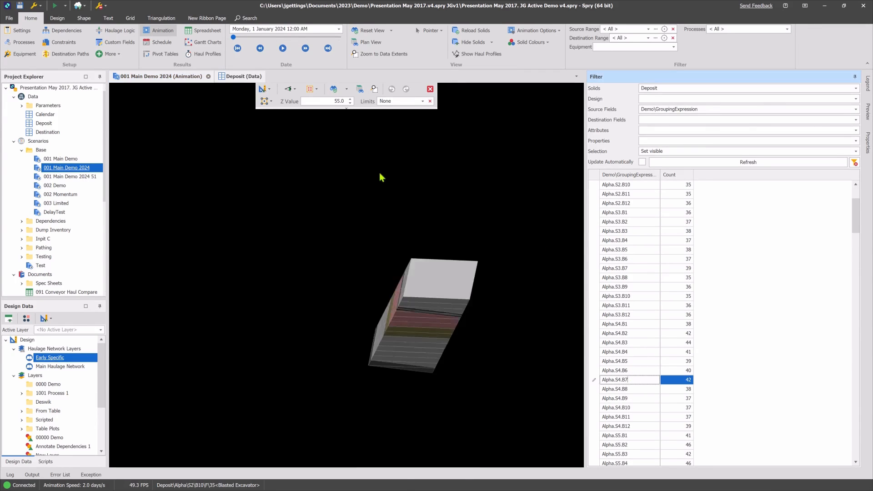
mouse_move(376, 269)
middle_down()
mouse_move(378, 257)
mouse_move(384, 263)
middle_up()
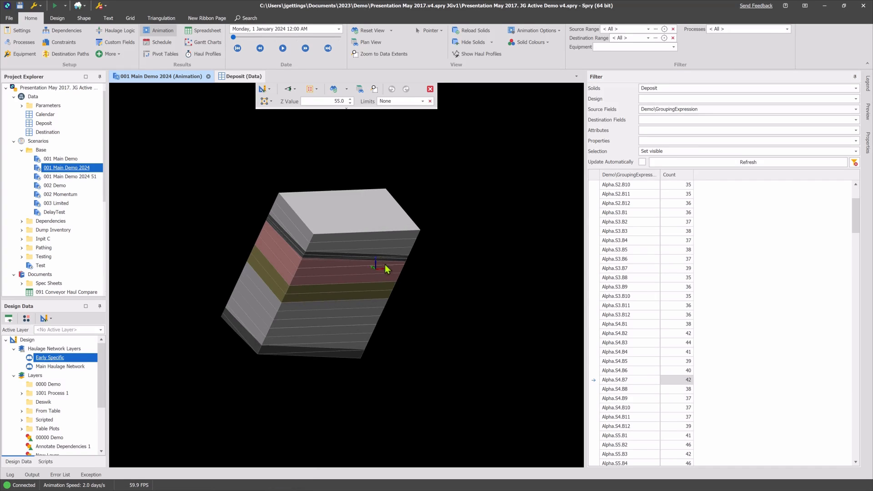
mouse_move(338, 358)
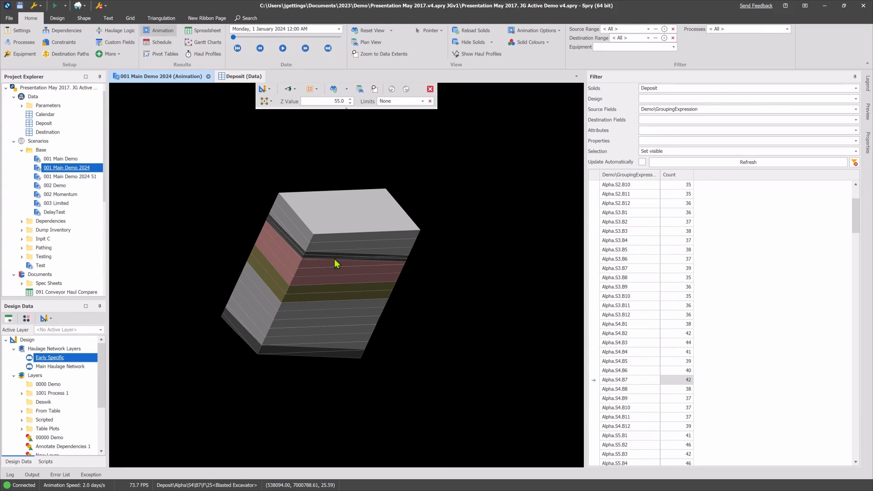
mouse_move(366, 241)
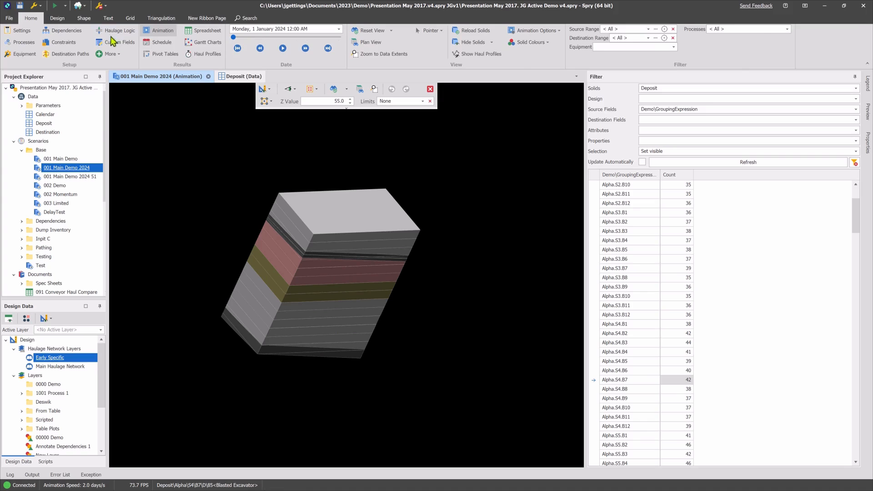
Turn on Annotate Dependencies and highlight the dependency chain of the Alpha\S4\B7\F\40 solid
click(63, 19)
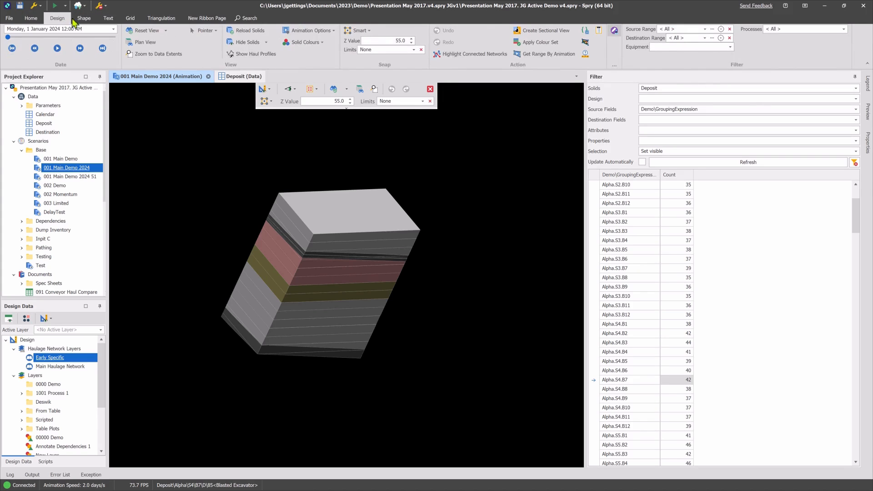
click(614, 32)
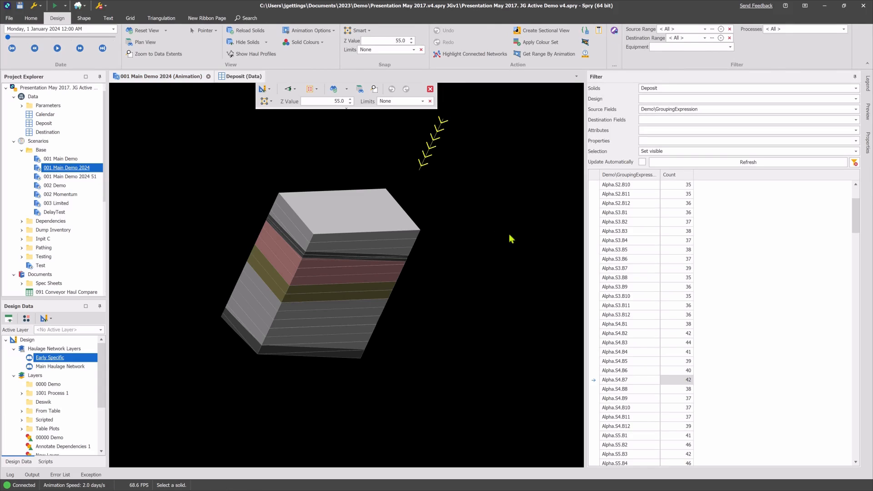
click(323, 313)
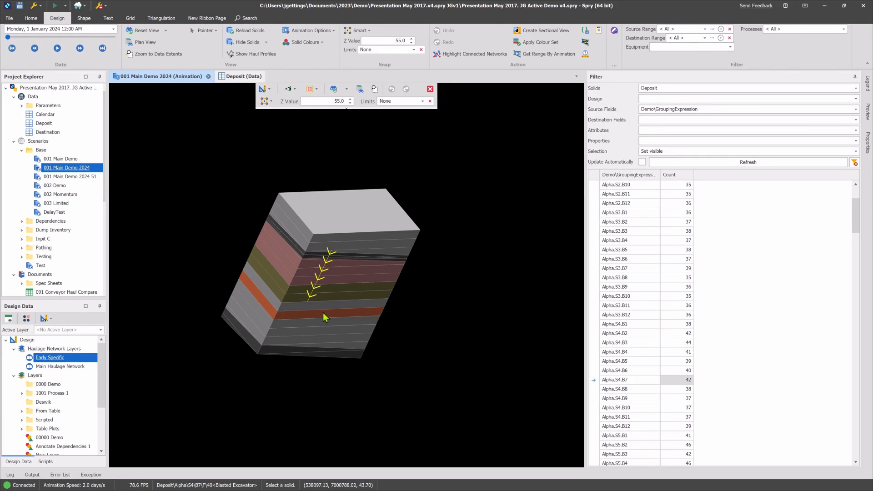
right_click(356, 312)
click(446, 257)
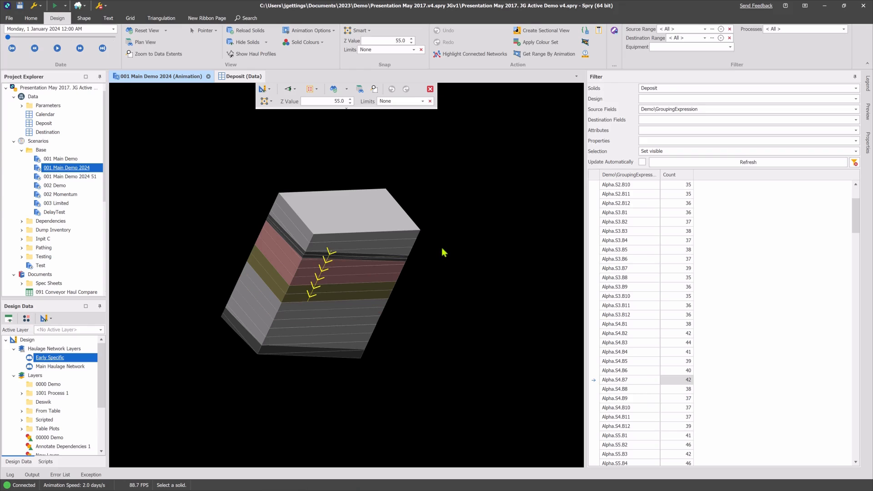
Set the Highlight Predecessor Link Length of the dependency annotation to 10
right_click(441, 247)
mouse_move(458, 254)
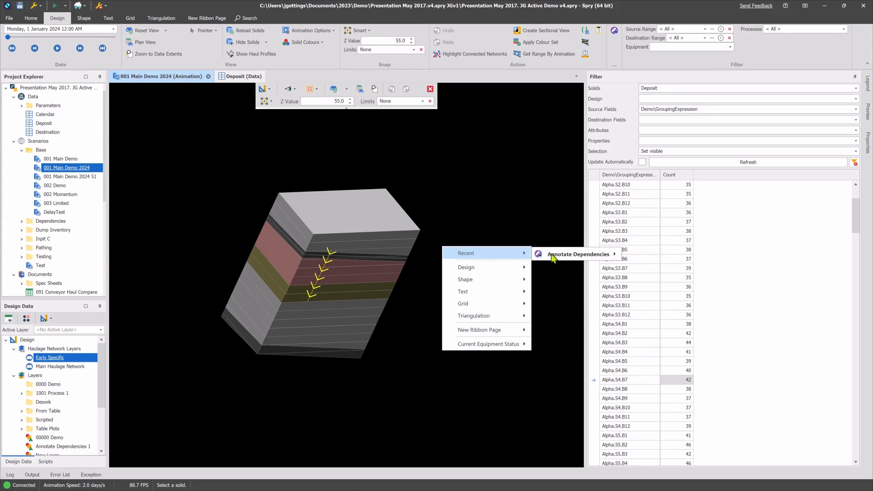
mouse_move(555, 255)
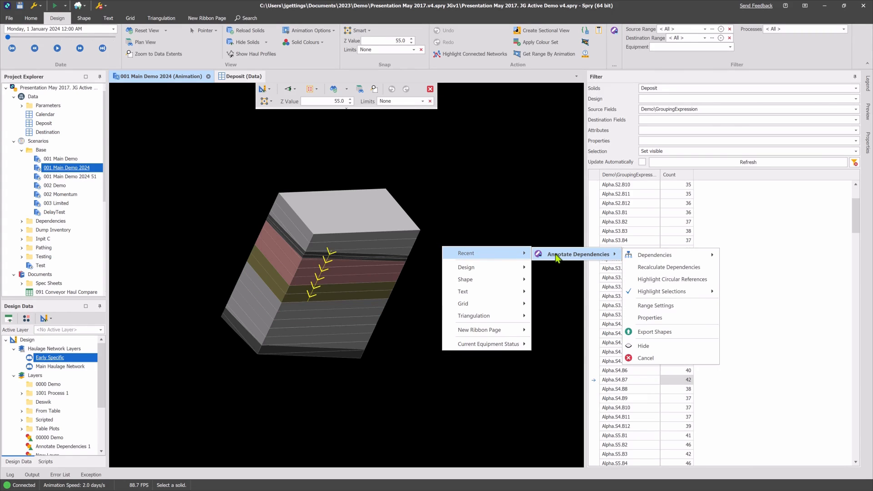
click(654, 319)
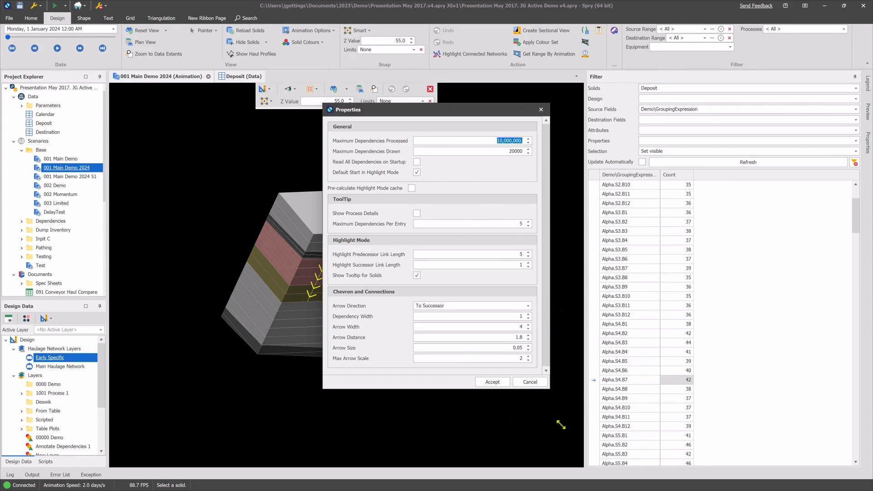
drag(561, 425, 580, 474)
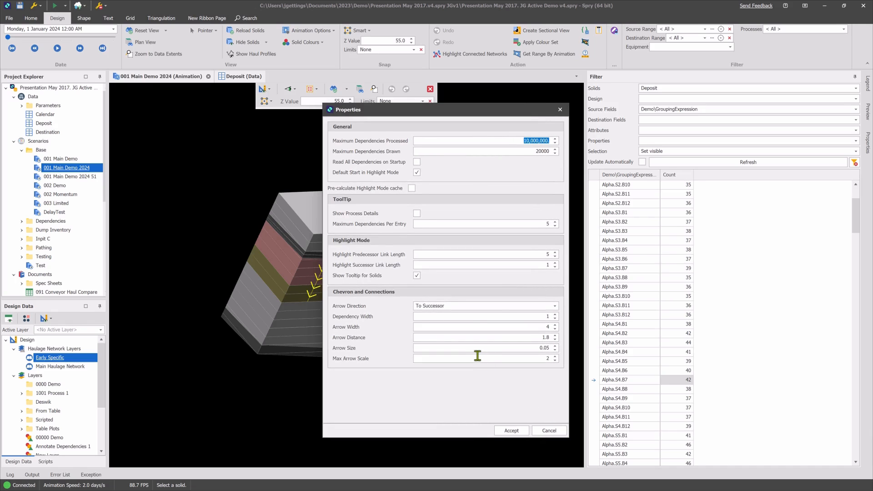
mouse_move(373, 113)
mouse_down()
mouse_move(425, 111)
mouse_move(389, 113)
mouse_up()
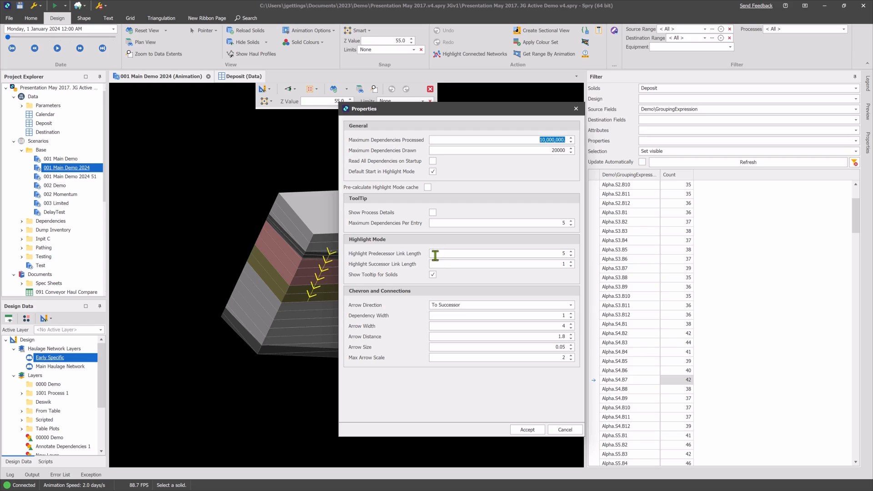
click(473, 253)
double_click(568, 253)
click(527, 429)
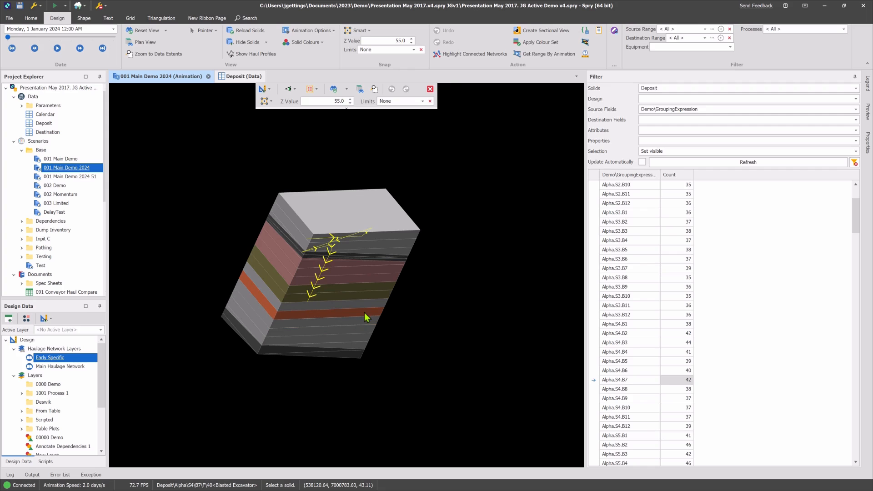
Examine the extended predecessor chain of the highlighted Alpha.S4.B7 solid, including its links to the coal solids
scroll(364, 312, down, 3)
scroll(345, 297, up, 1)
middle_drag(333, 293, 347, 318)
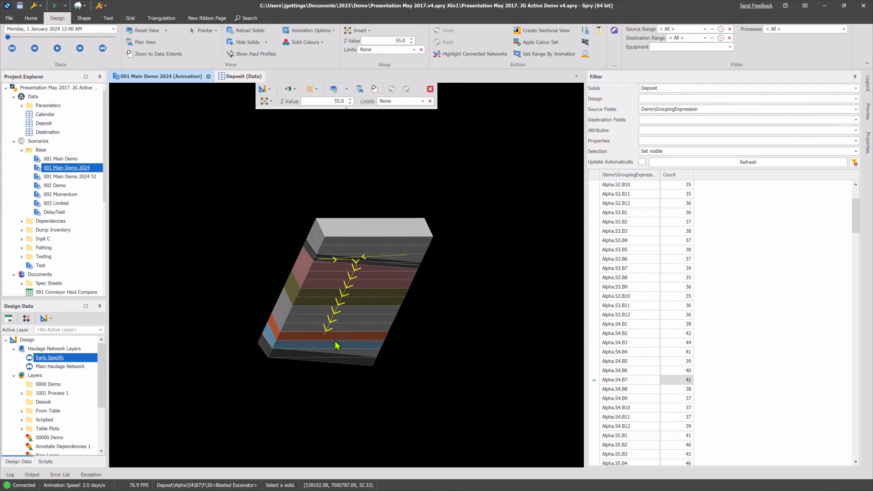
scroll(342, 249, up, 1)
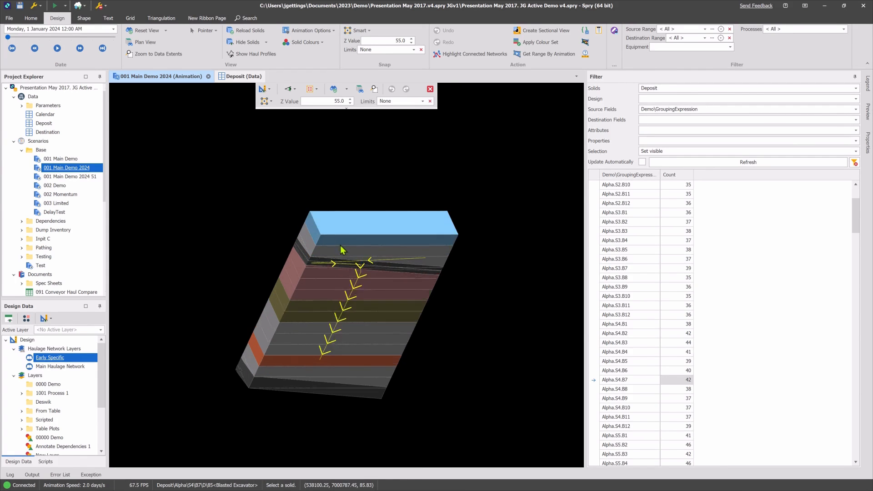
scroll(341, 249, up, 2)
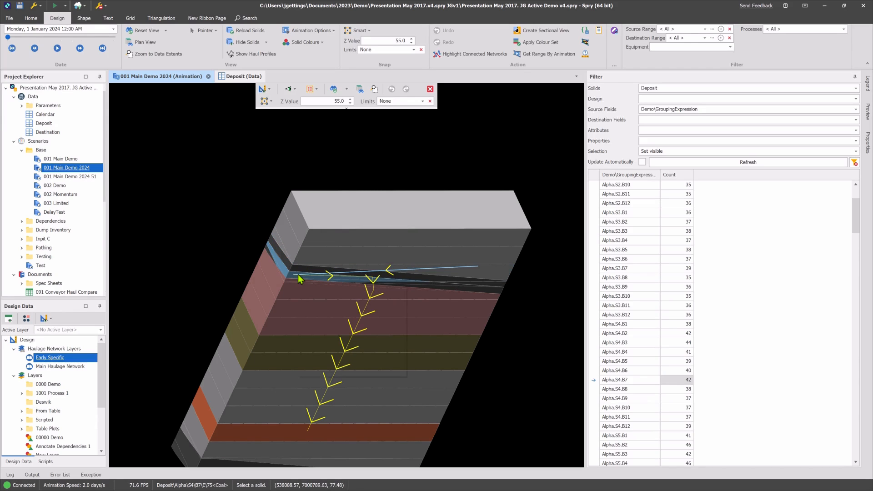
mouse_move(298, 274)
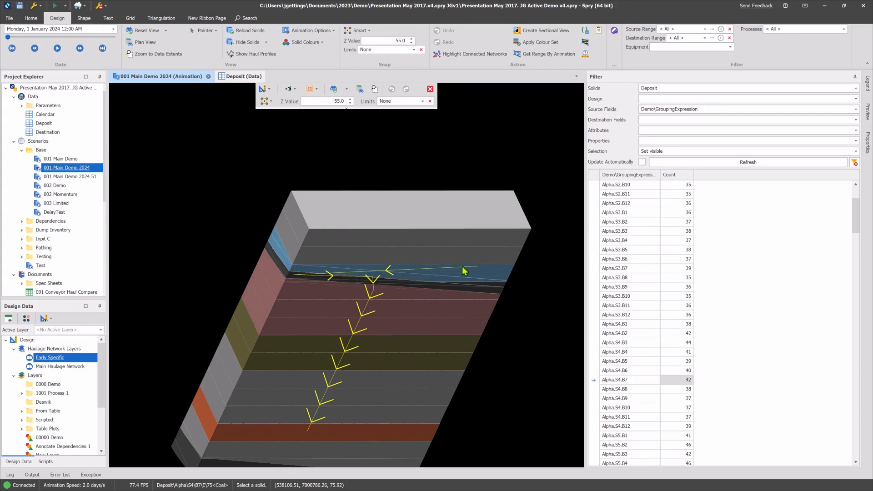
Show the Alpha.S4.B1 and Alpha.S4.B9 groups individually, ending with only Alpha.S6.B11 displayed
click(641, 322)
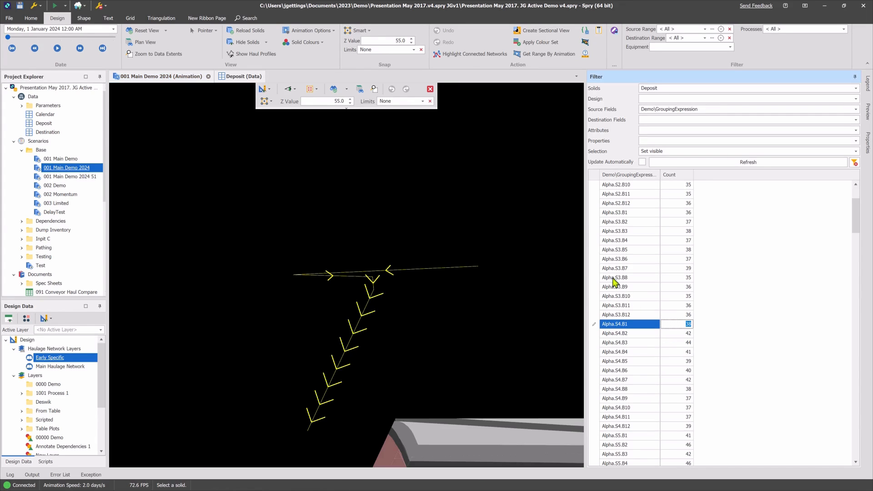
click(643, 399)
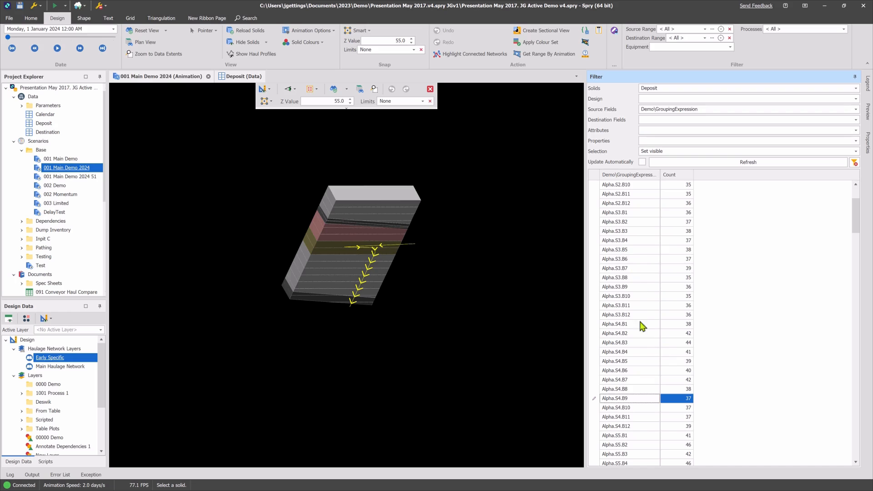
drag(855, 220, 855, 252)
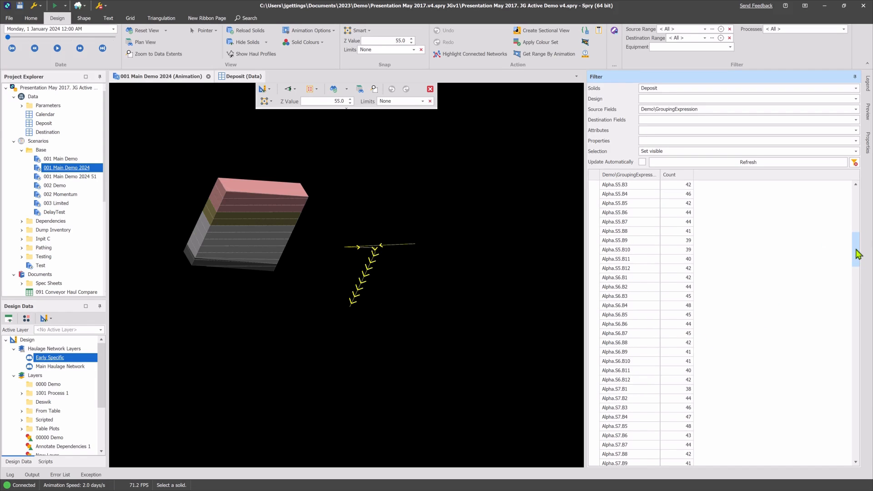
click(628, 370)
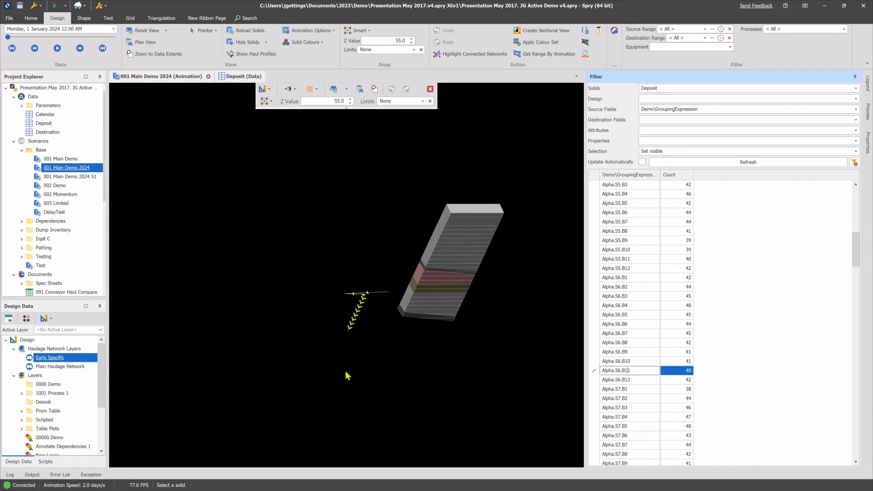
Highlight the dependency chains of several solids at different levels in the upper part of Alpha.S6.B11
click(452, 240)
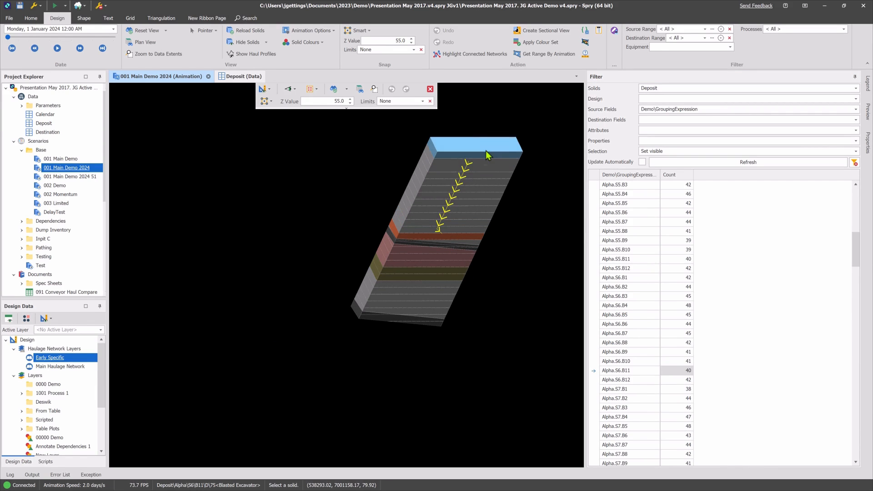
scroll(456, 162, up, 2)
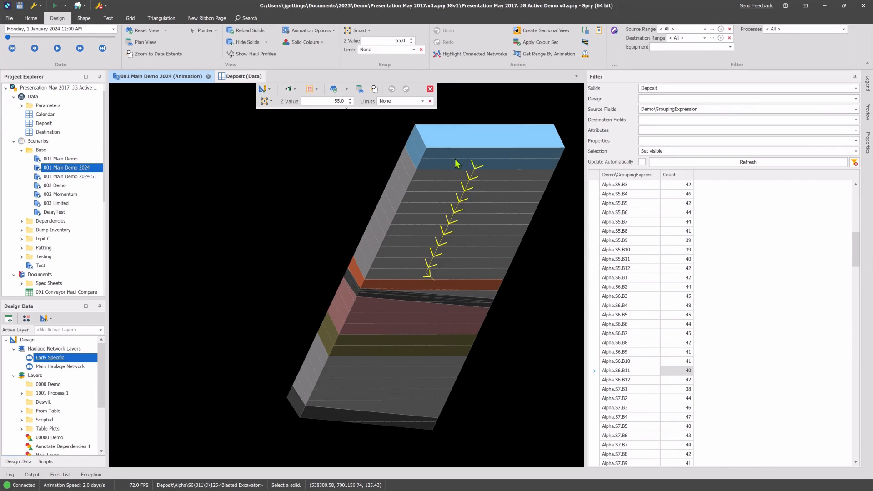
click(478, 151)
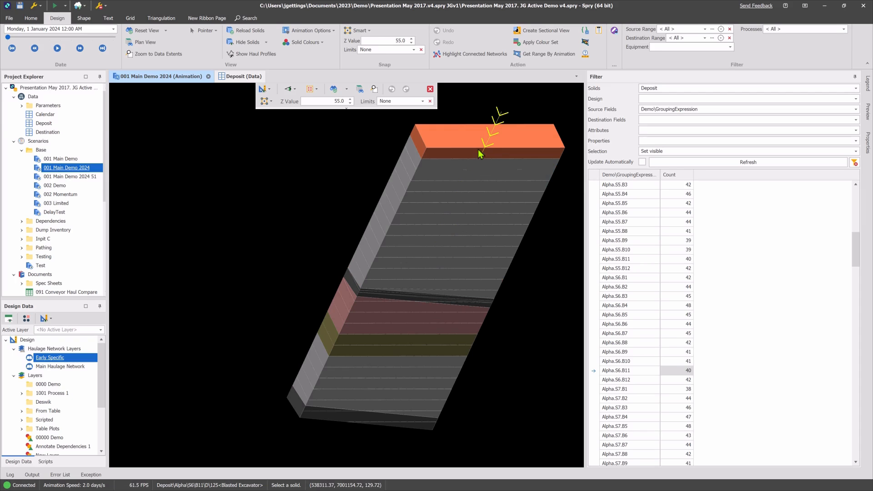
click(480, 177)
click(456, 204)
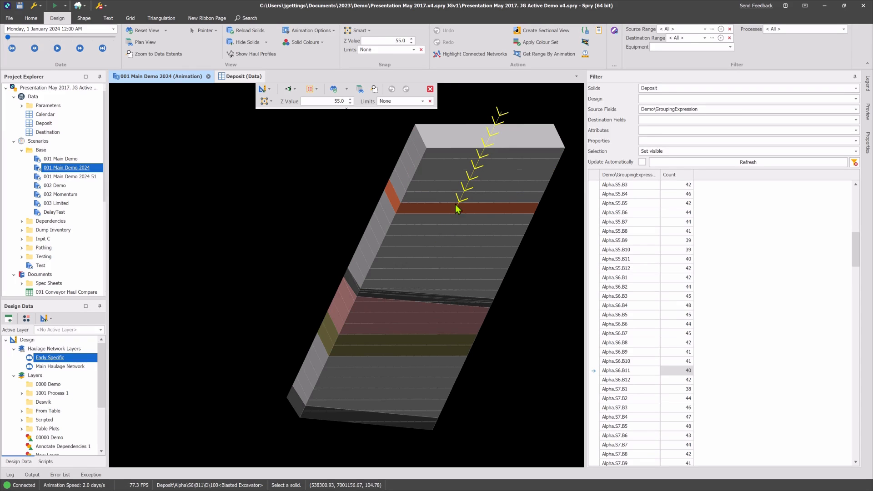
click(447, 242)
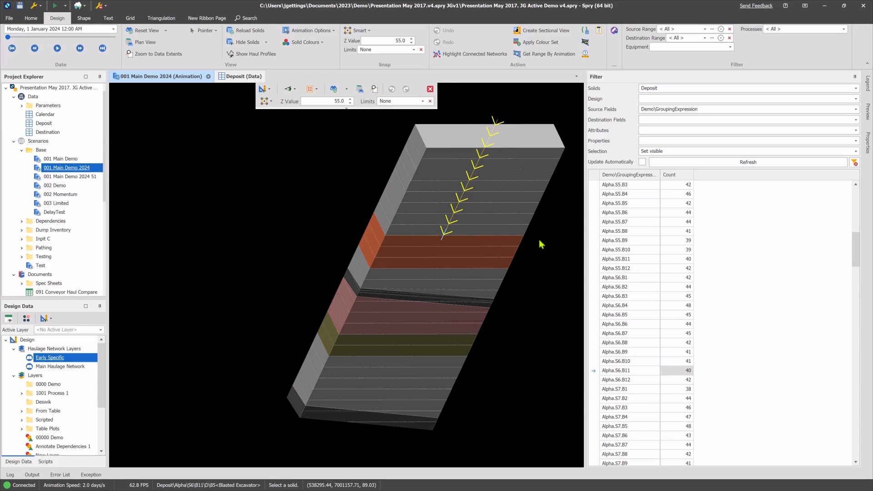
click(556, 245)
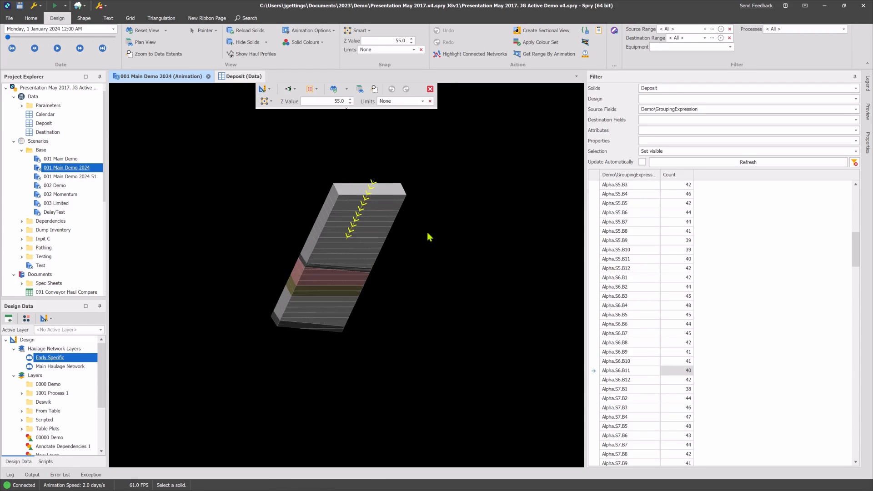
Set the Highlight Successor Link Length of the dependency annotation to 5 and the Highlight Predecessor Link Length to 1
right_click(416, 233)
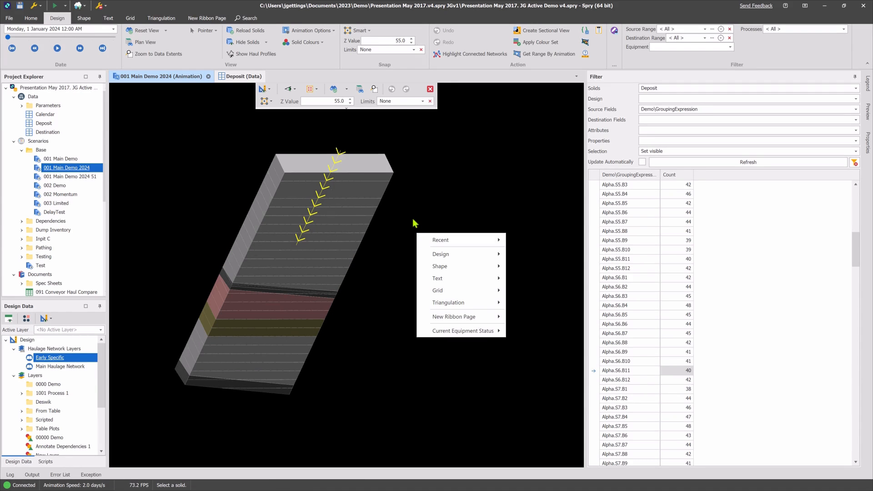
mouse_move(450, 239)
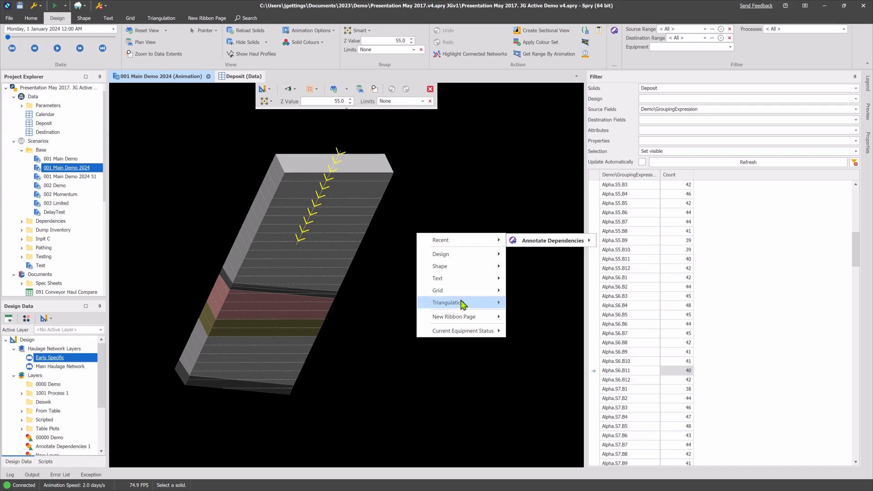
mouse_move(540, 241)
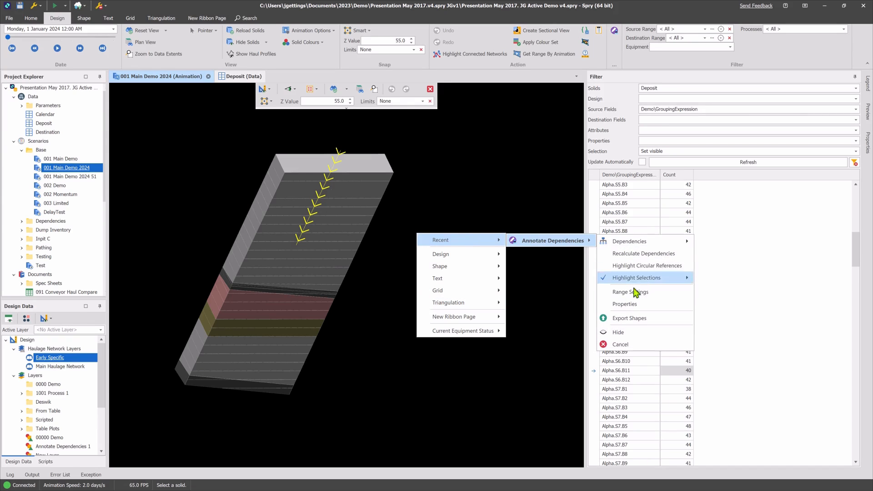
click(633, 306)
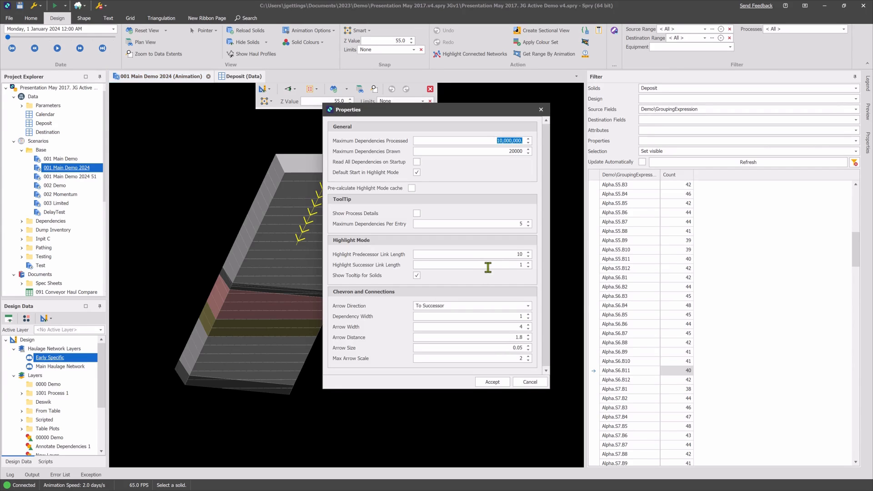
double_click(522, 267)
text(5)
double_click(511, 254)
text(1)
click(489, 382)
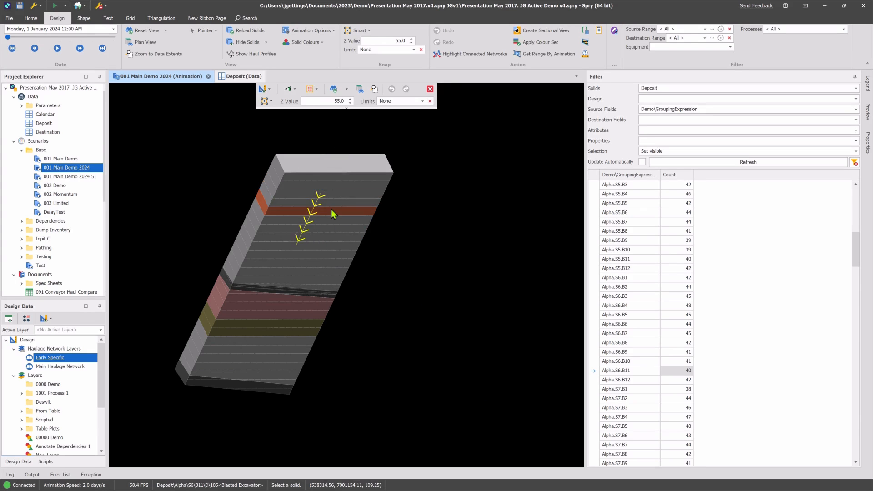
Highlight the successor chain of a solid near the top of Alpha.S6.B11 and inspect its Dig Top Down Simple dependency
mouse_move(372, 211)
middle_down()
mouse_move(384, 222)
mouse_move(375, 211)
middle_up()
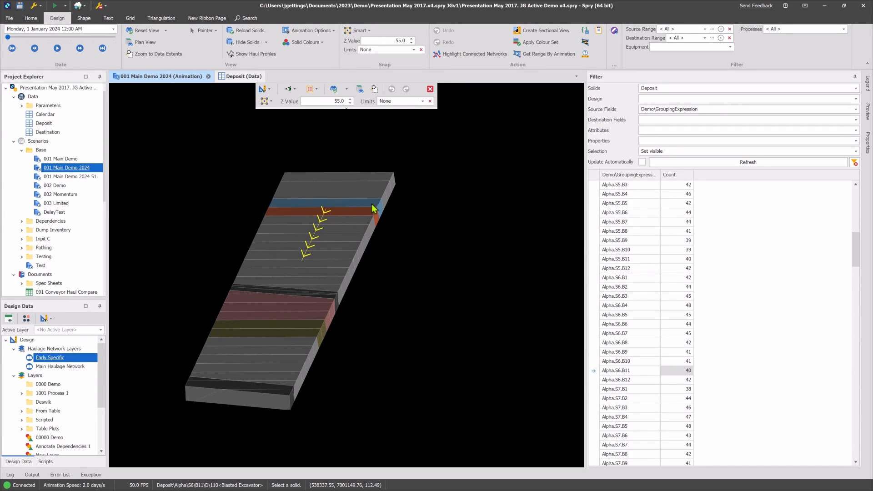
click(352, 193)
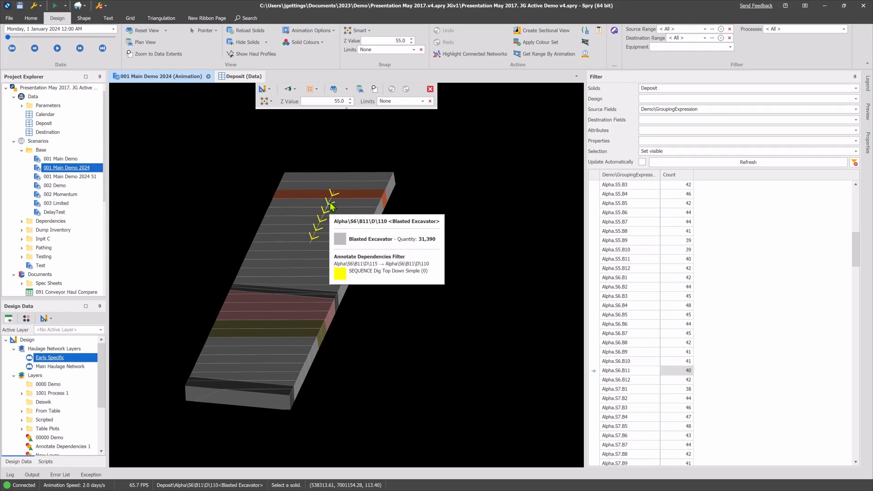
Show the Alpha.S5.B3 and Alpha.S5.B11 groups individually in the animation, ending with only Alpha.S5.B11 displayed
middle_drag(326, 217, 452, 201)
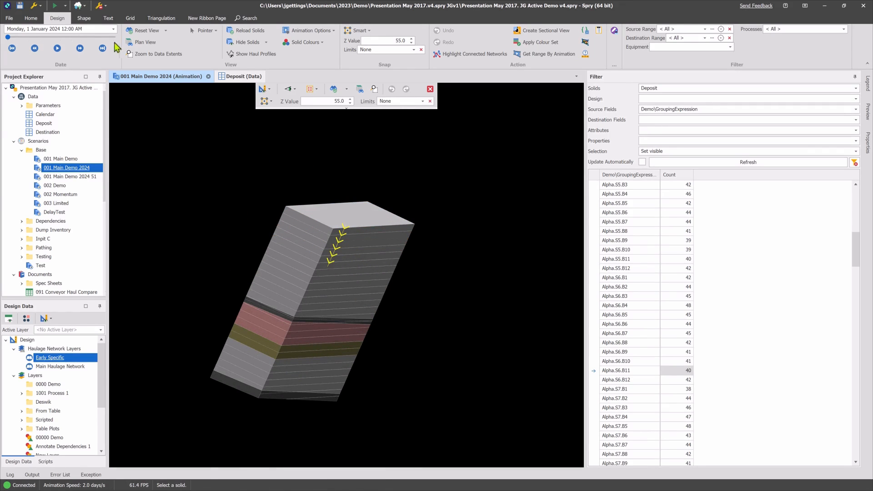
scroll(273, 220, down, 3)
middle_drag(303, 243, 315, 245)
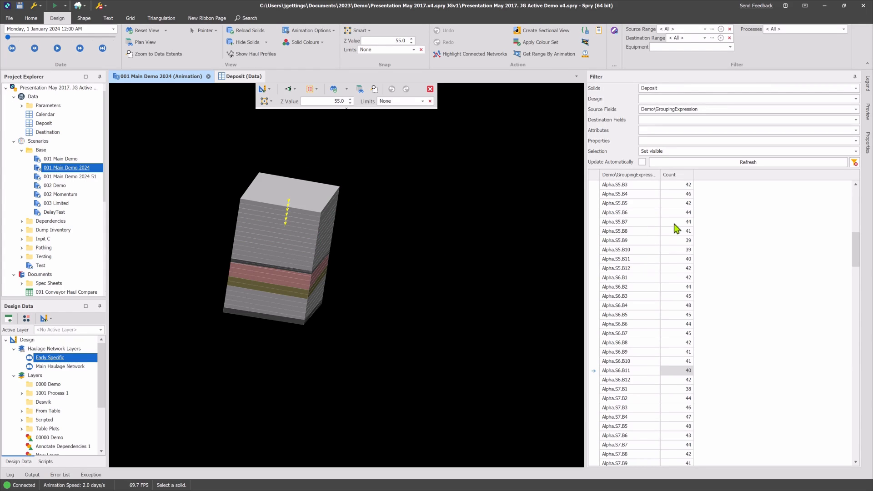
click(636, 185)
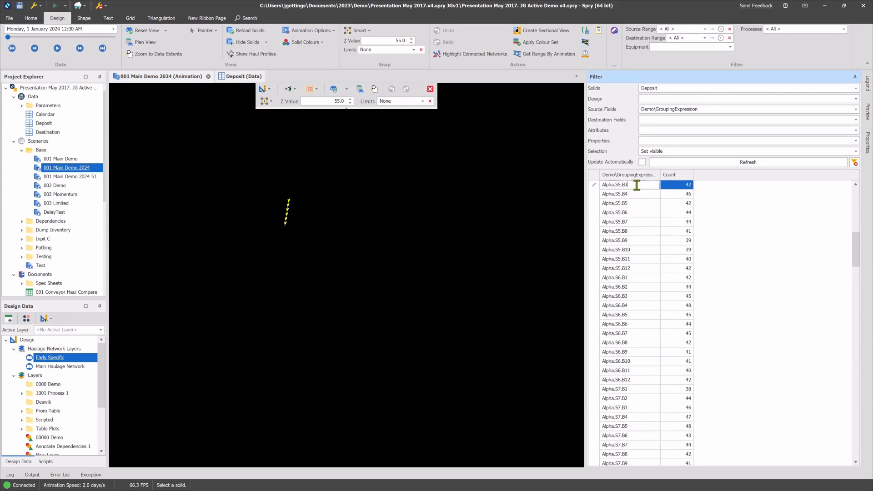
click(636, 185)
click(635, 188)
click(616, 259)
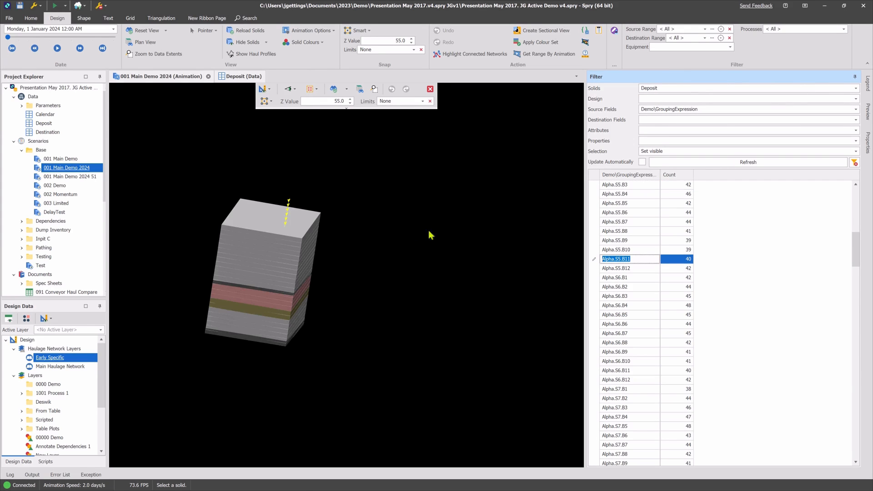
scroll(152, 269, down, 1)
scroll(145, 269, up, 2)
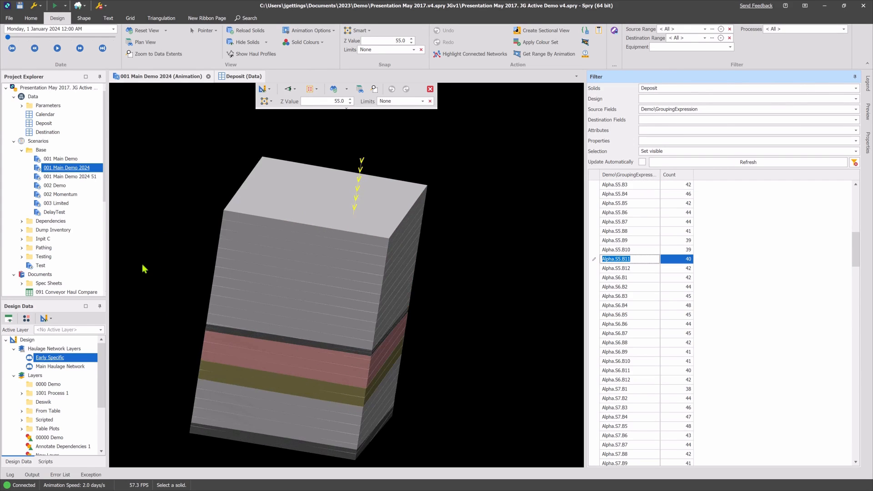
scroll(229, 212, down, 2)
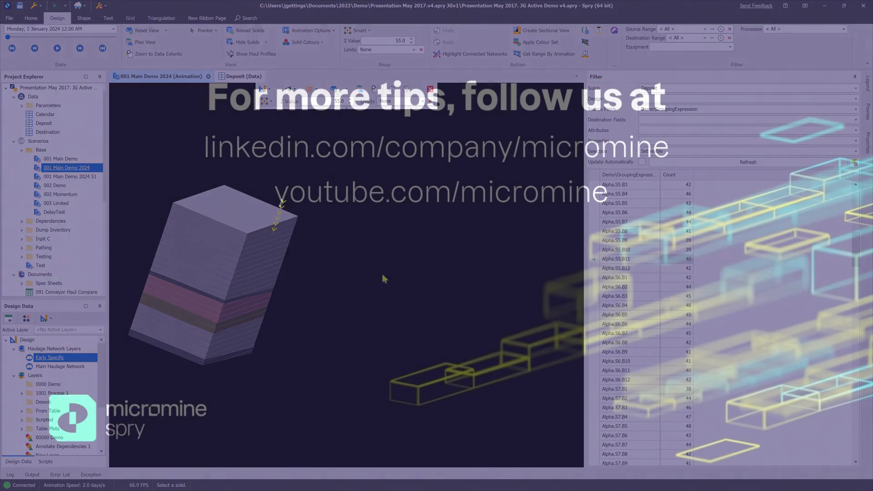